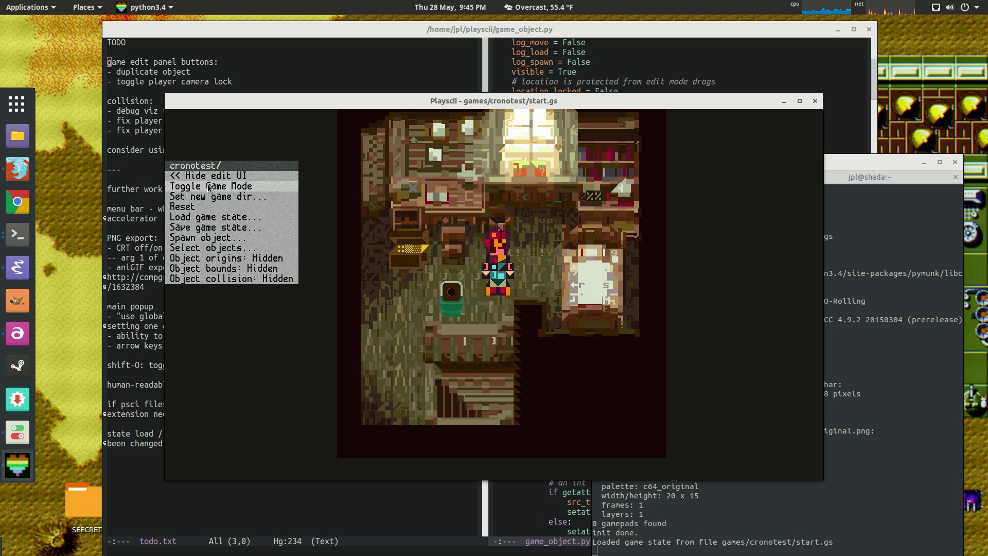
# Select the player character and shift the green urn slightly left across the floor
pyautogui.click(499, 273)
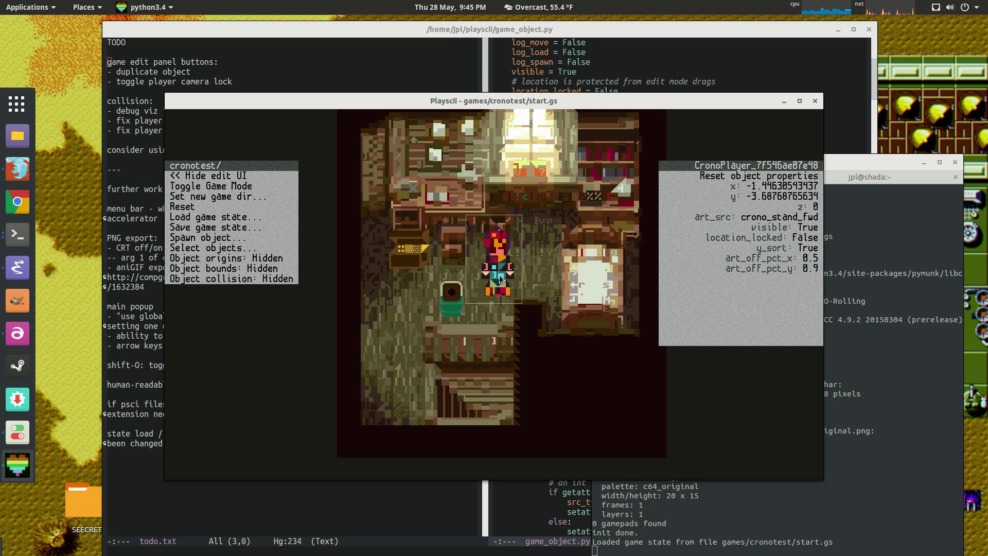
pyautogui.moveTo(501, 270); pyautogui.dragTo(443, 288)
pyautogui.click(488, 278)
pyautogui.click(486, 280)
pyautogui.click(452, 302)
pyautogui.click(443, 288)
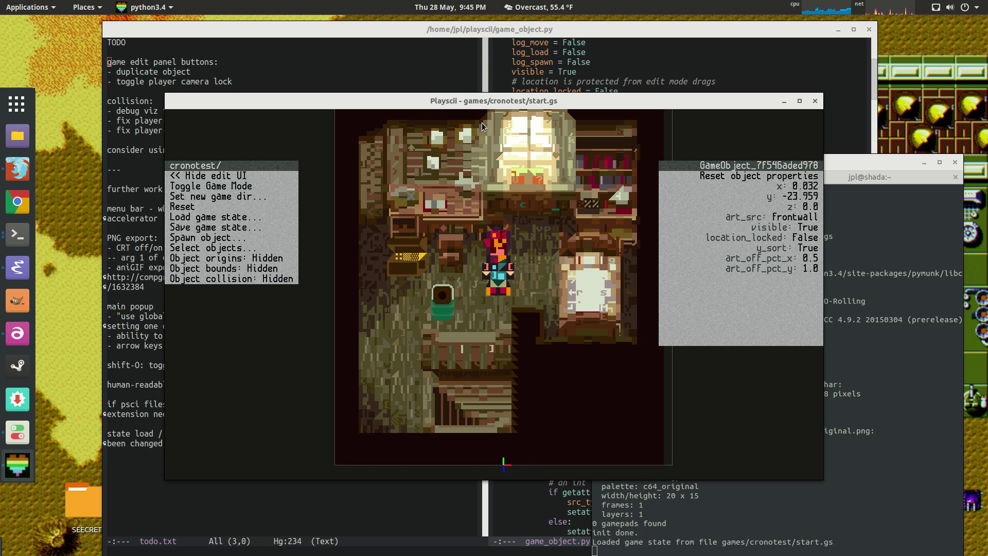
# Load the saved cronotest game state test2, followed by test3
pyautogui.click(249, 197)
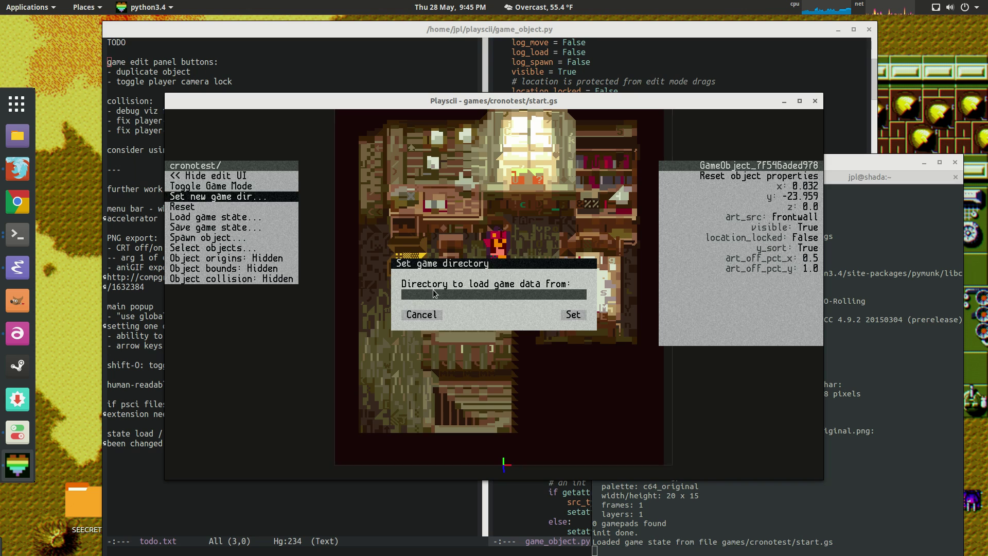
pyautogui.click(421, 315)
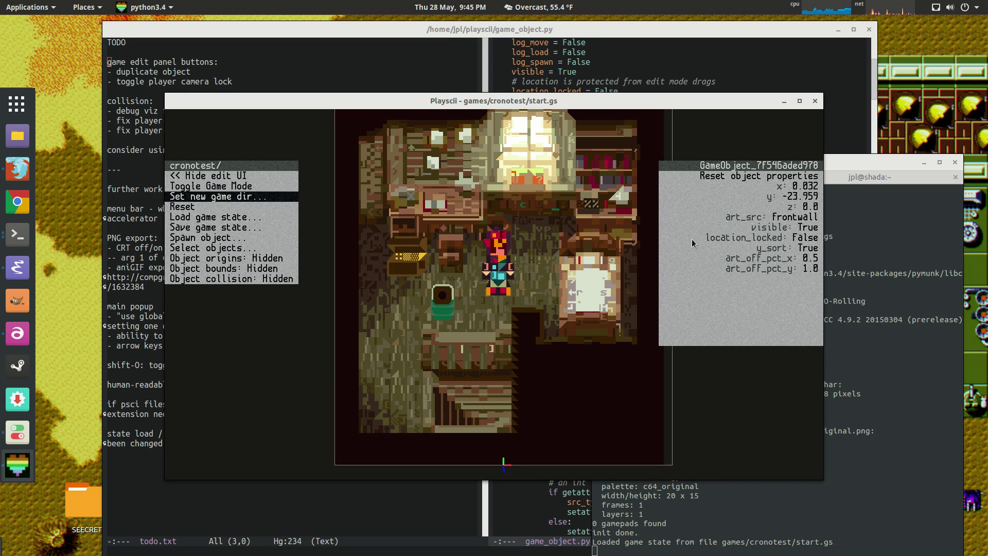
pyautogui.click(208, 217)
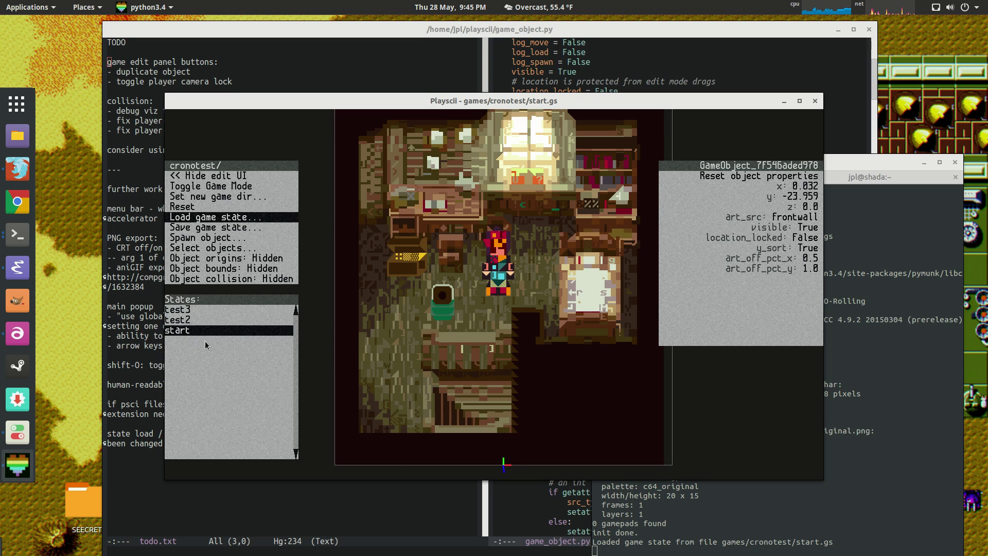
pyautogui.click(195, 317)
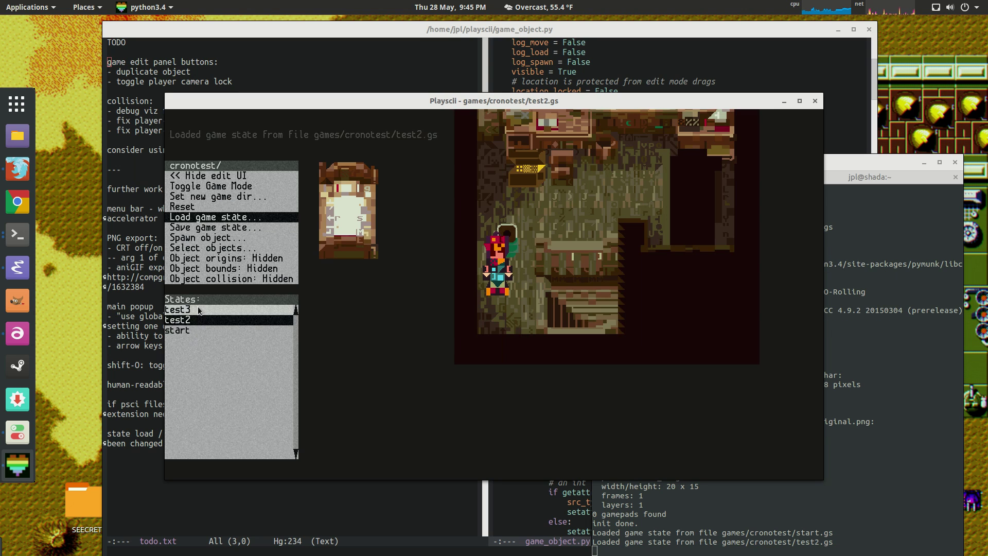
pyautogui.click(199, 310)
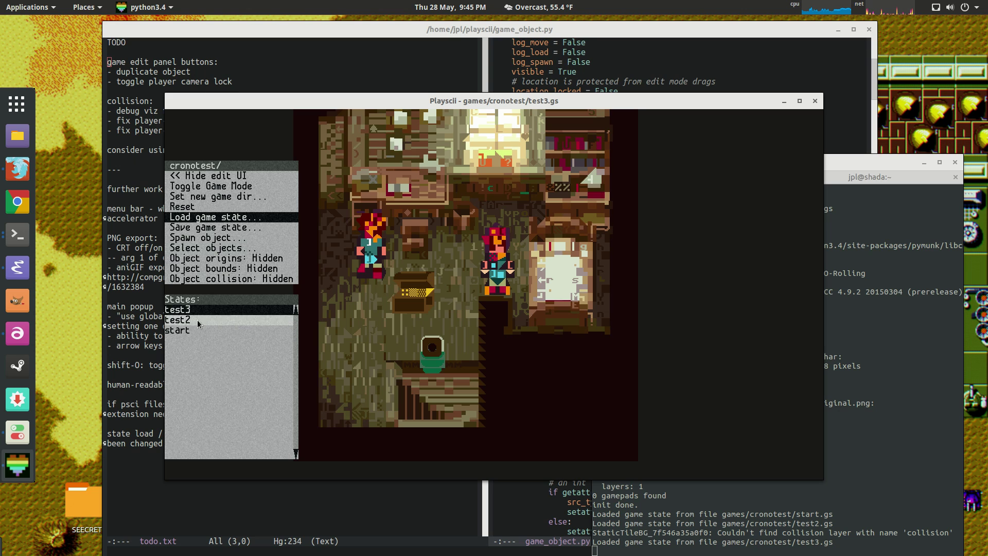
# Spawn five Chest objects and five Urn objects in and around the room
pyautogui.press('Down')
pyautogui.press('Down')
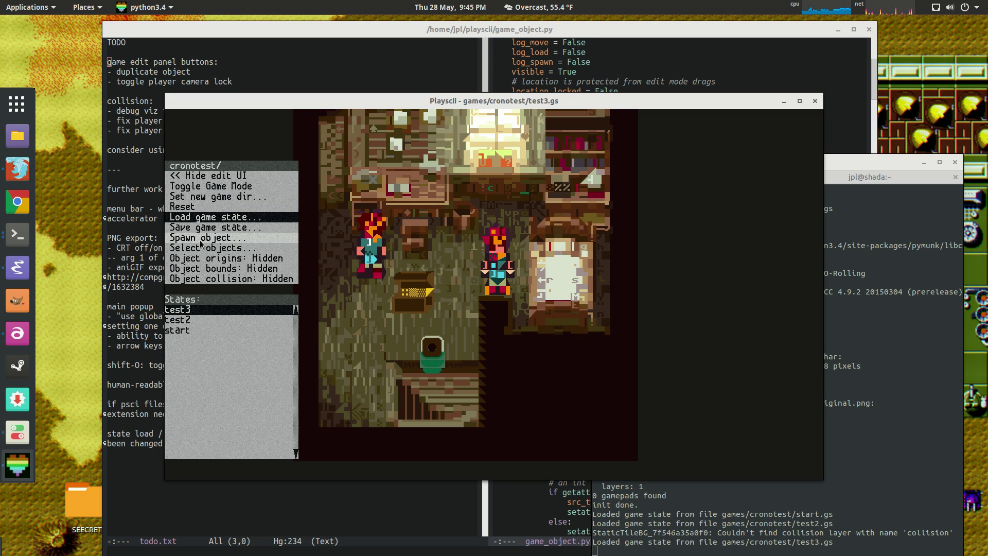
pyautogui.click(197, 320)
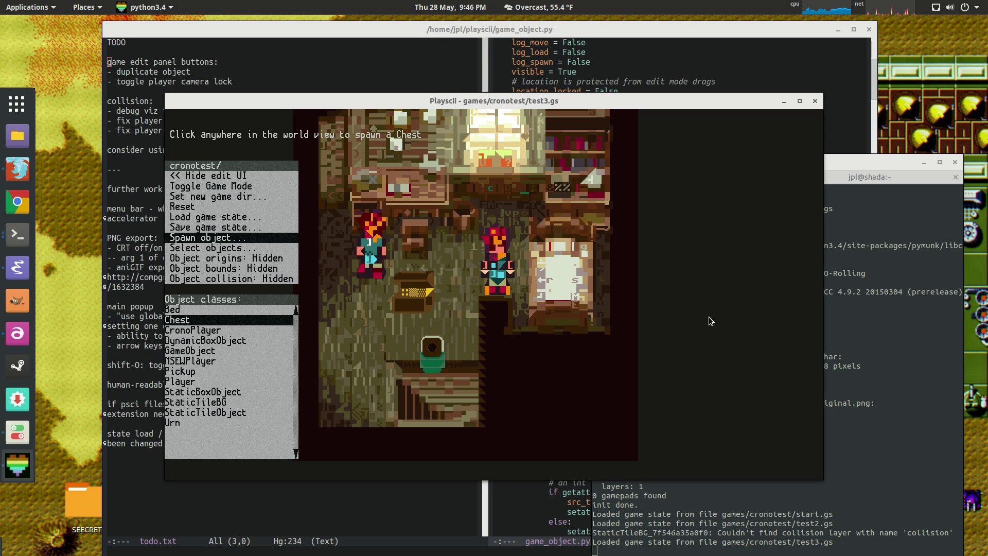
pyautogui.click(385, 268)
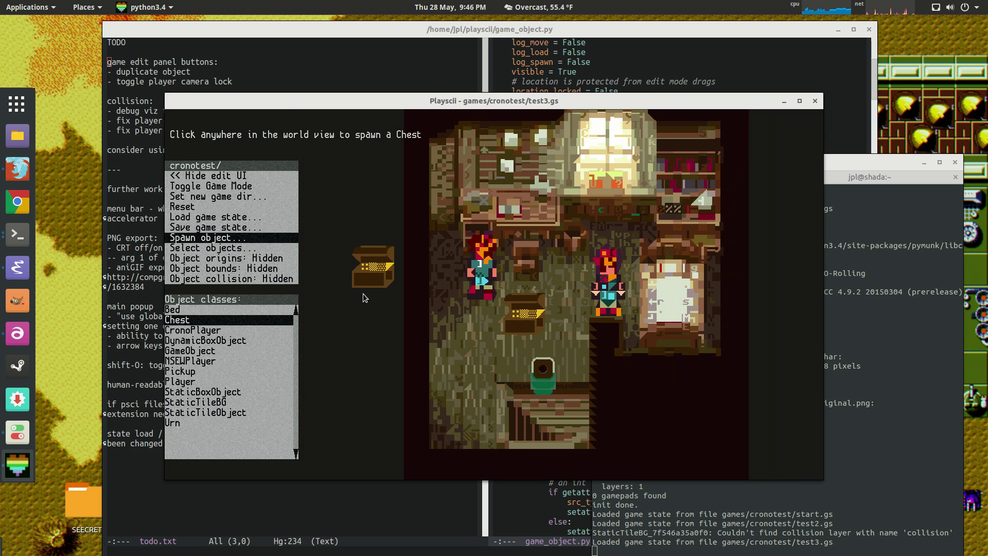
pyautogui.click(355, 338)
pyautogui.click(388, 335)
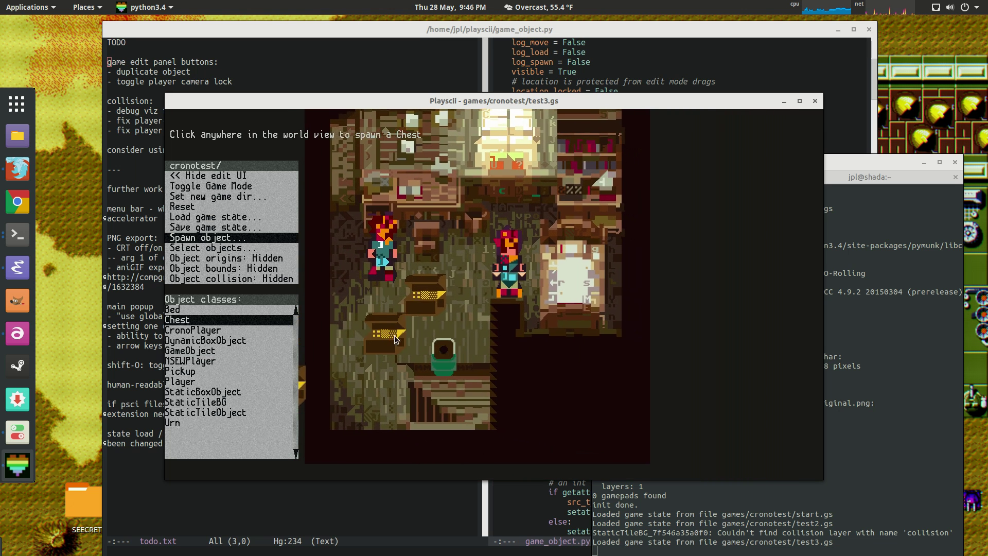
pyautogui.click(647, 340)
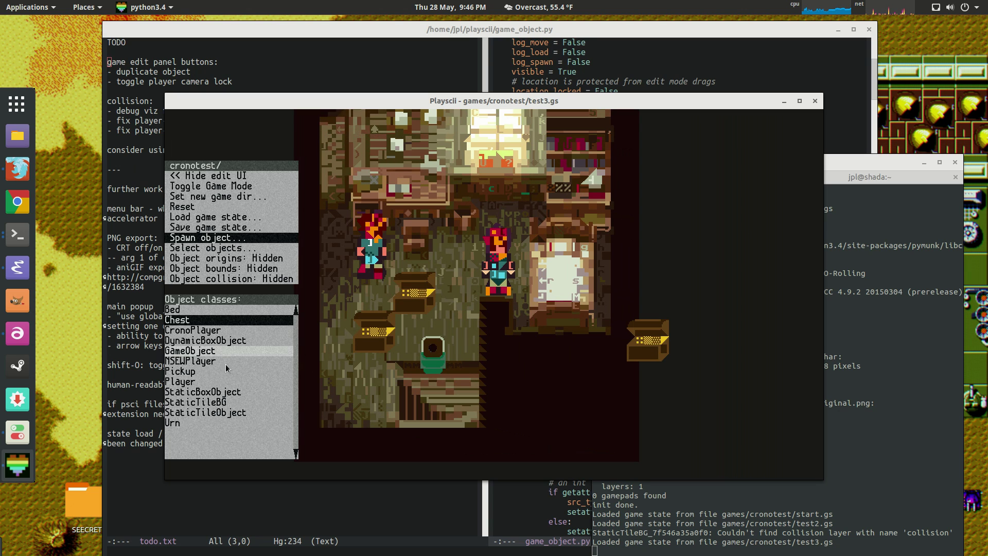
pyautogui.click(188, 422)
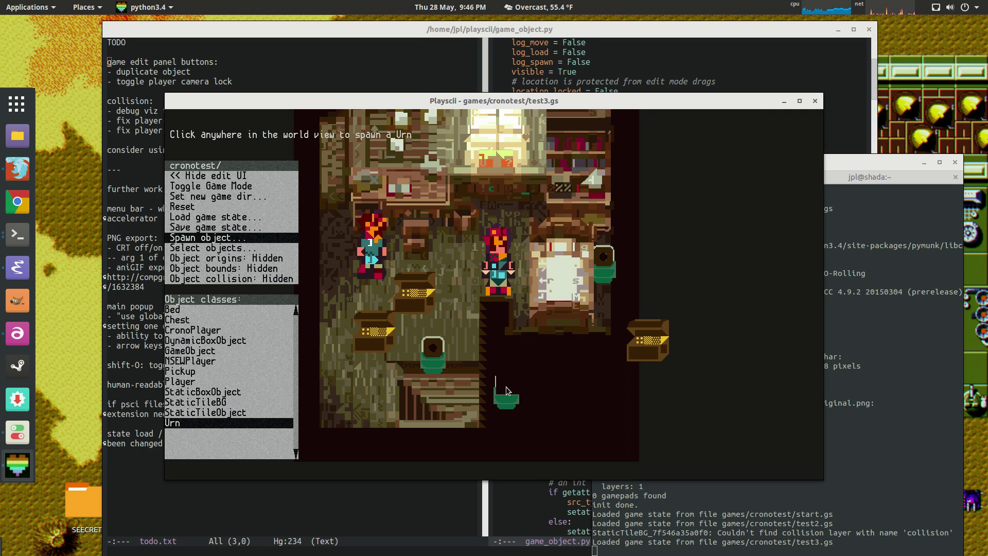
pyautogui.click(319, 368)
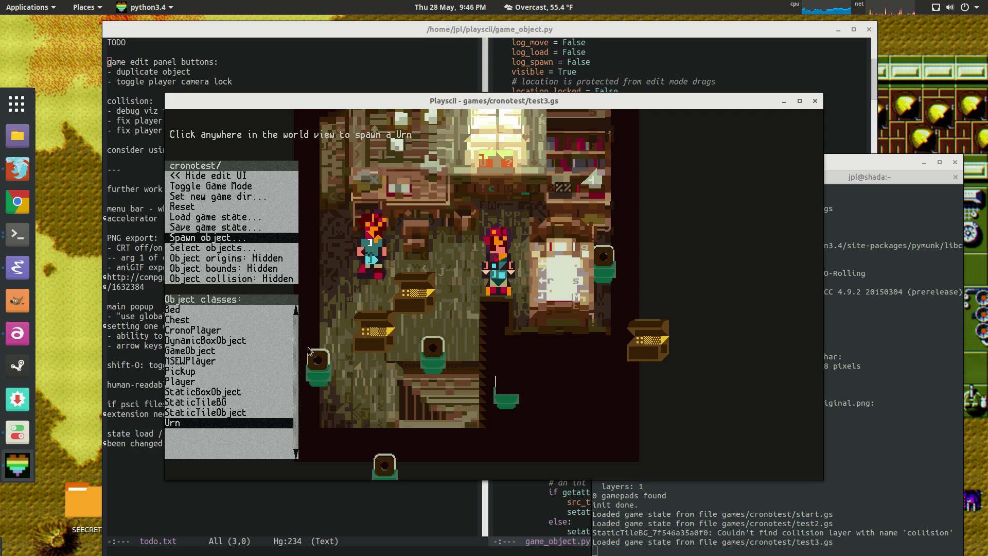
# Select the five newly spawned chests from the list of objects and delete them
pyautogui.click(228, 249)
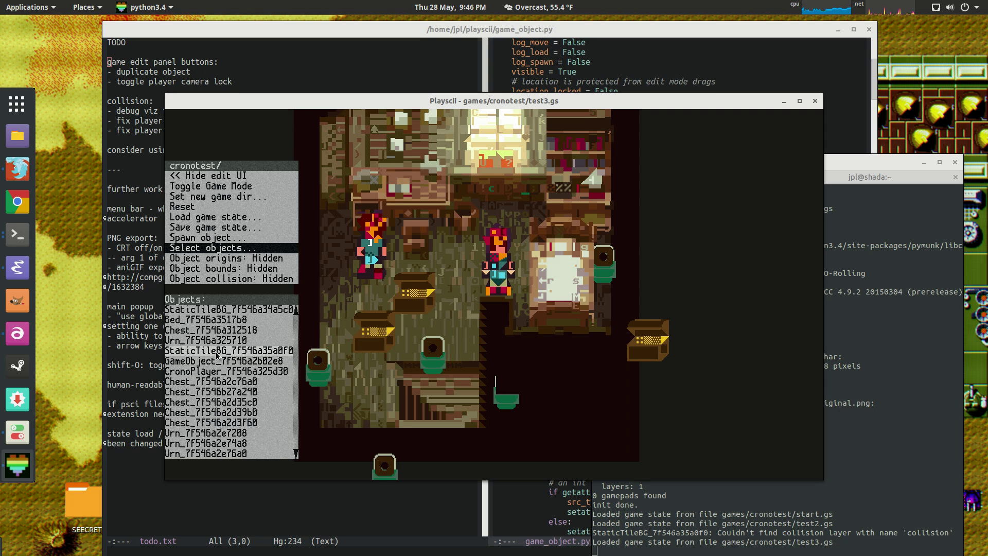
pyautogui.click(219, 381)
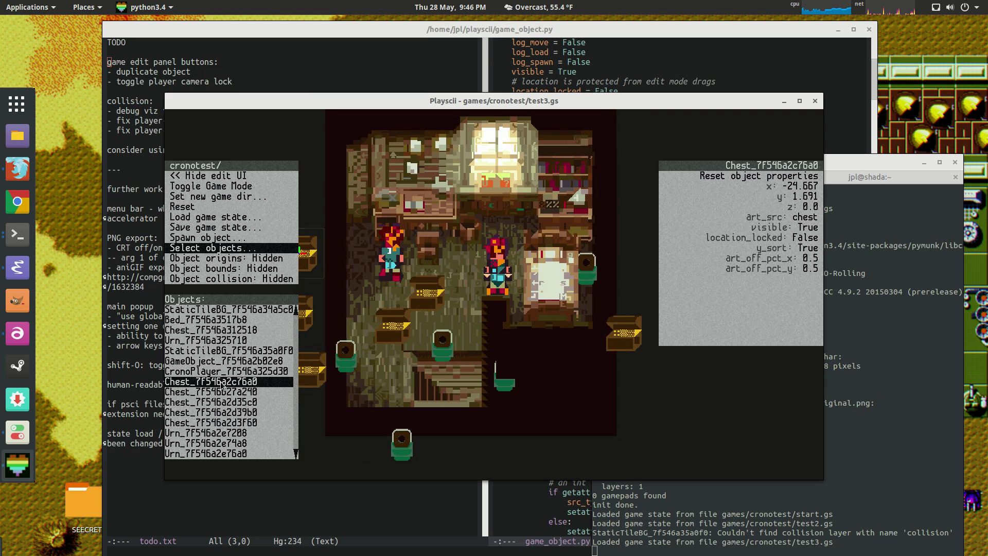
pyautogui.keyDown('shift'); pyautogui.click(227, 424); pyautogui.keyUp('shift')
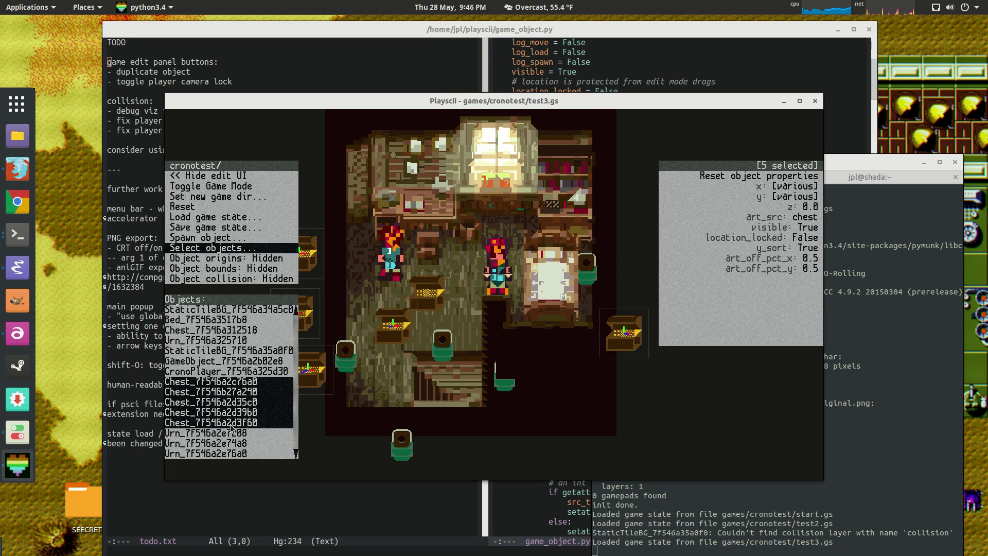
pyautogui.keyDown('ctrl'); pyautogui.click(238, 397); pyautogui.keyUp('ctrl')
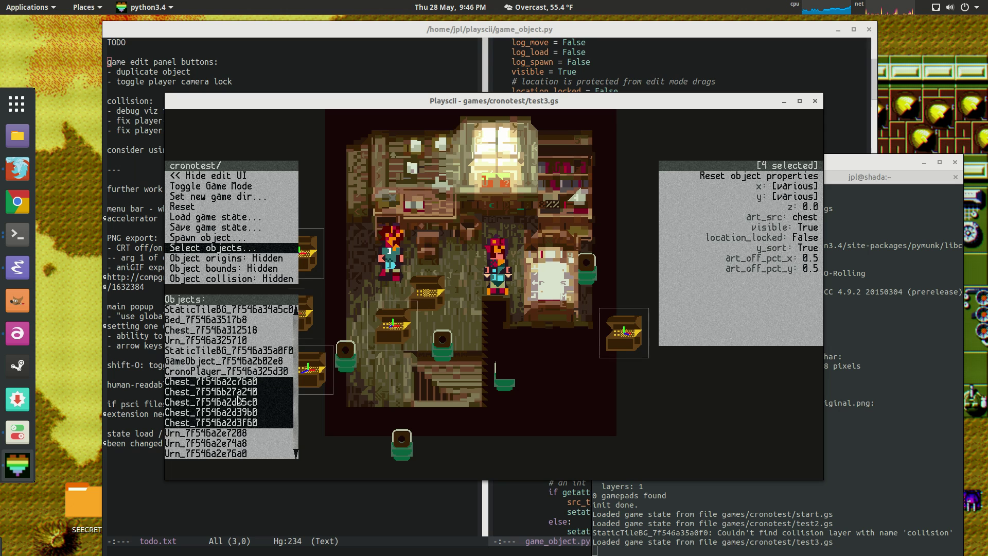
pyautogui.keyDown('ctrl'); pyautogui.click(240, 411); pyautogui.keyUp('ctrl')
pyautogui.keyDown('ctrl'); pyautogui.click(239, 403); pyautogui.keyUp('ctrl')
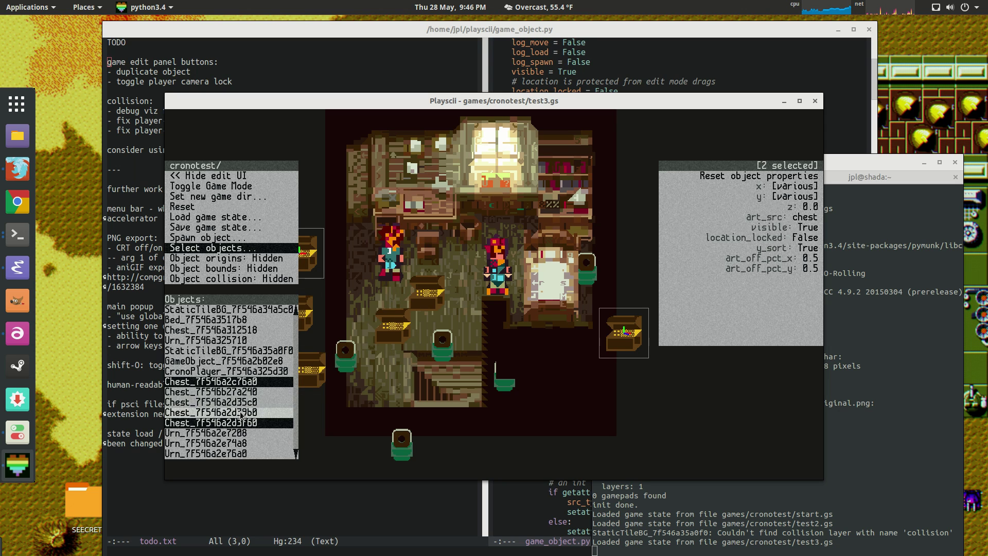
pyautogui.keyDown('ctrl'); pyautogui.click(240, 412); pyautogui.keyUp('ctrl')
pyautogui.keyDown('ctrl'); pyautogui.click(239, 401); pyautogui.keyUp('ctrl')
pyautogui.keyDown('ctrl'); pyautogui.click(239, 391); pyautogui.keyUp('ctrl')
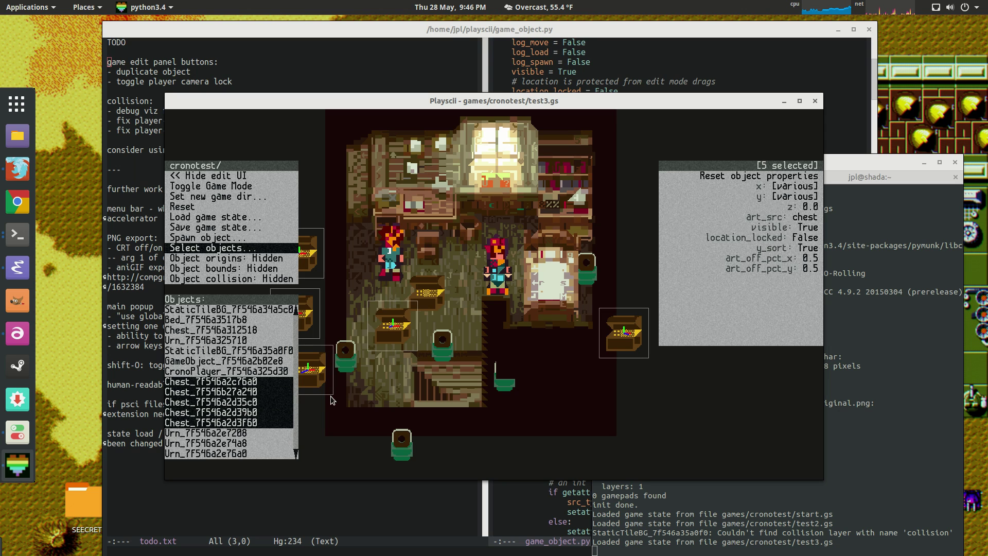
pyautogui.press('Delete')
# Delete the five newly spawned urns, keeping the original urn beside the stairs
pyautogui.click(216, 382)
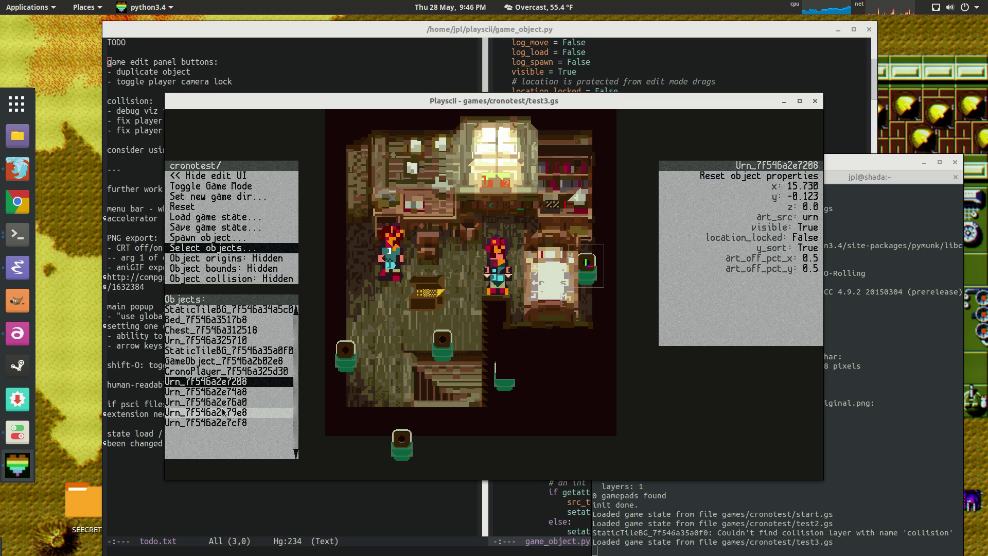
pyautogui.keyDown('shift'); pyautogui.click(224, 412); pyautogui.keyUp('shift')
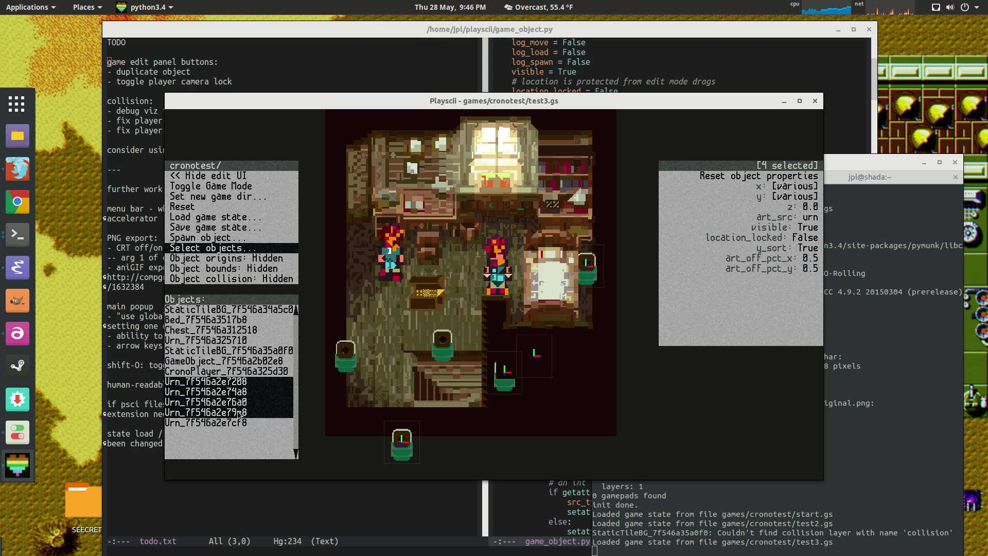
pyautogui.press('Delete')
pyautogui.click(224, 381)
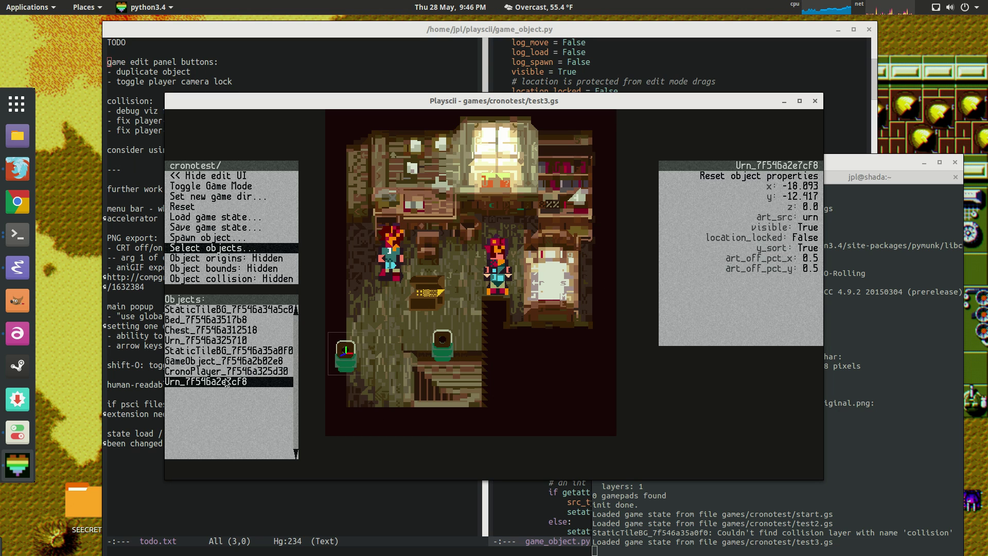
pyautogui.press('Delete')
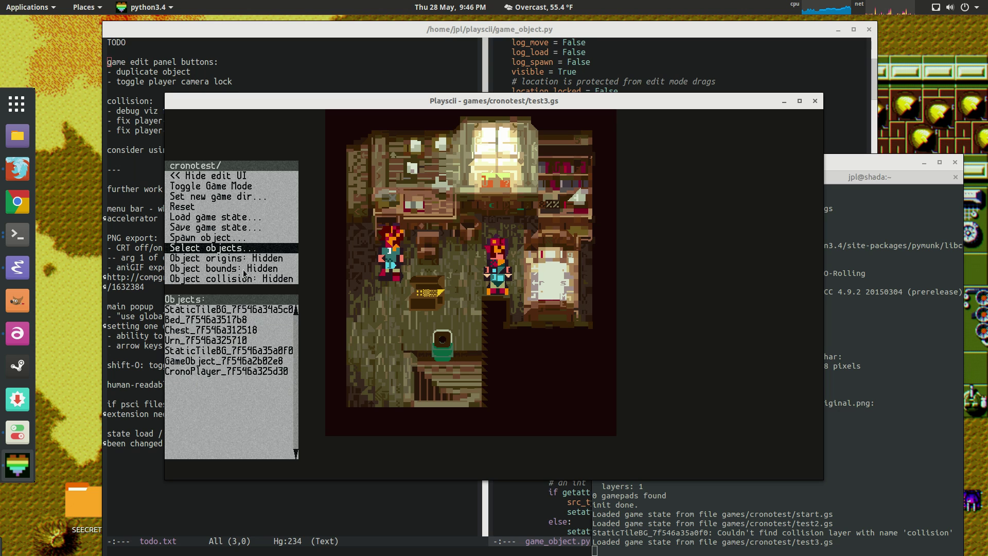
# Show the origins, bounds and collision shapes of all objects in the scene
pyautogui.click(222, 267)
pyautogui.click(222, 266)
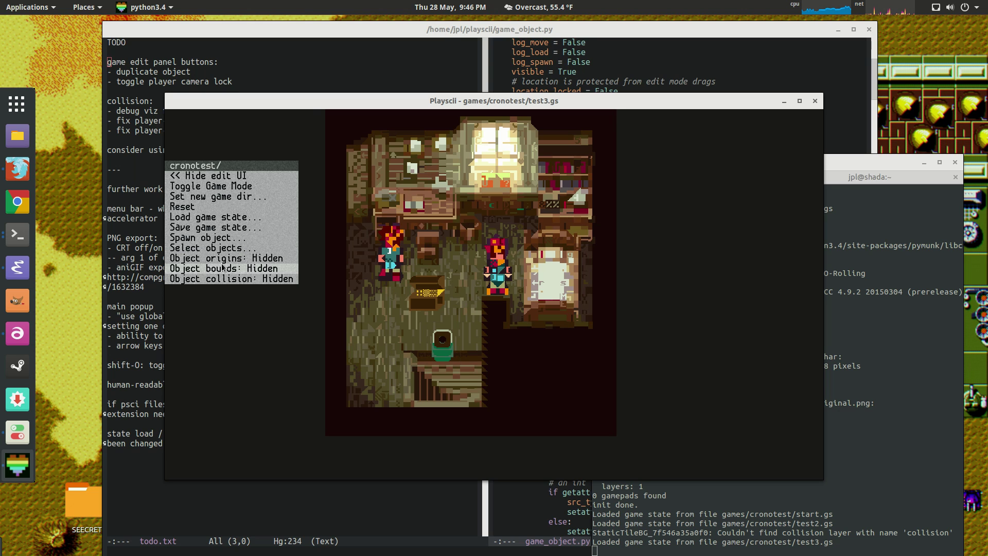
pyautogui.click(222, 267)
pyautogui.click(224, 261)
pyautogui.click(226, 278)
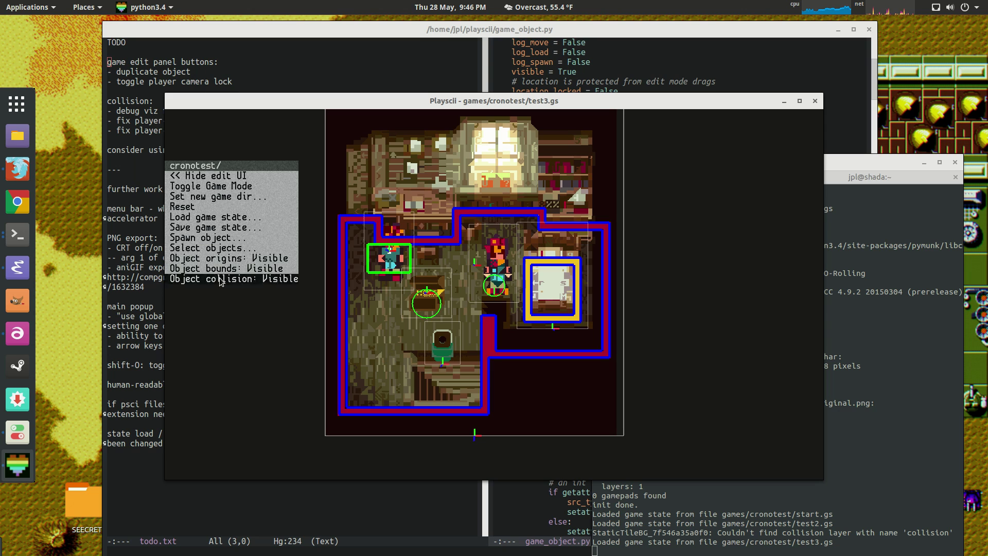
# Toggle the object origins, bounds and collision overlays off and on, leaving all three hidden
pyautogui.click(226, 268)
pyautogui.click(228, 257)
pyautogui.click(227, 268)
pyautogui.click(226, 278)
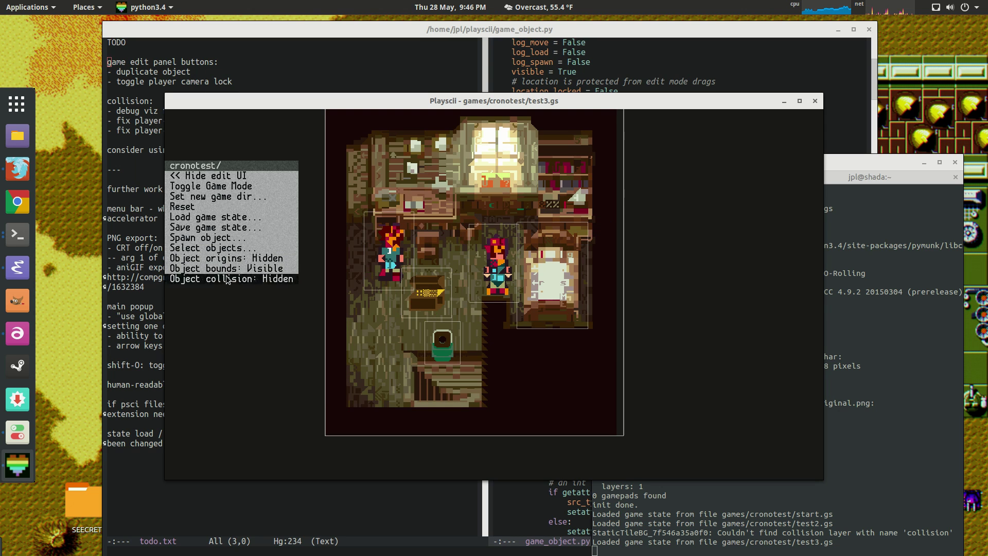
pyautogui.click(226, 268)
pyautogui.click(229, 259)
pyautogui.click(229, 259)
pyautogui.click(226, 268)
pyautogui.click(226, 279)
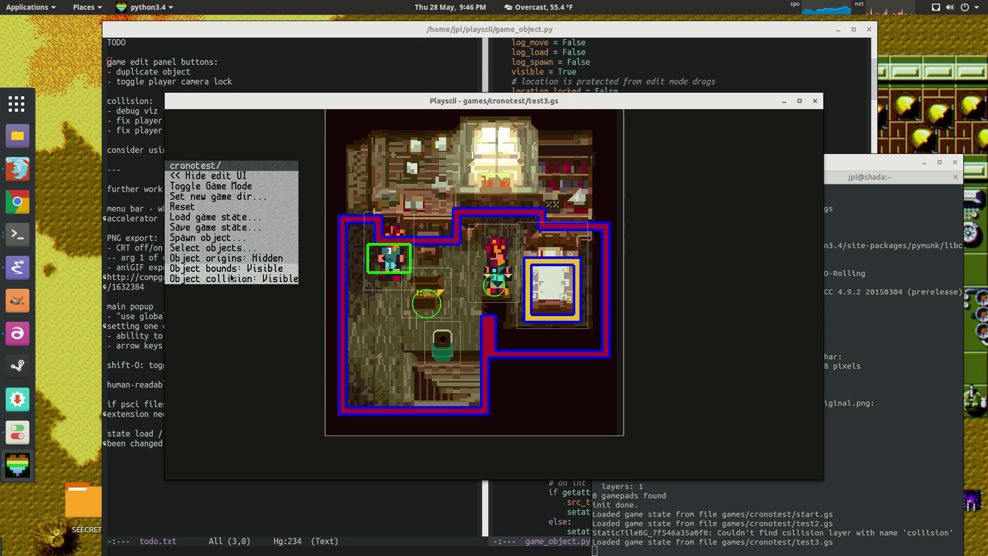
pyautogui.click(232, 278)
pyautogui.click(231, 268)
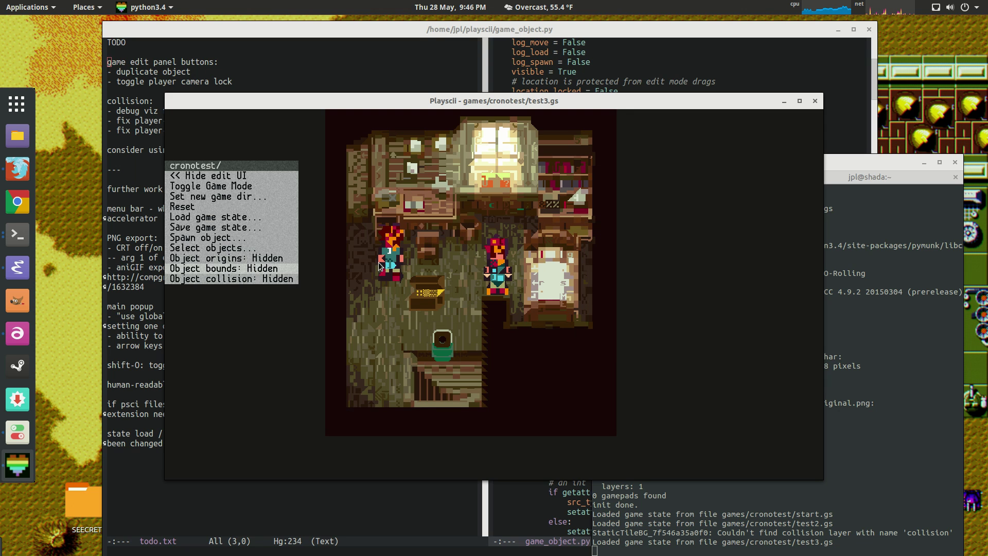
# Move the chest object with the crono_stand_back art down to about x -12.37, y -6.84, and delete it
pyautogui.click(493, 264)
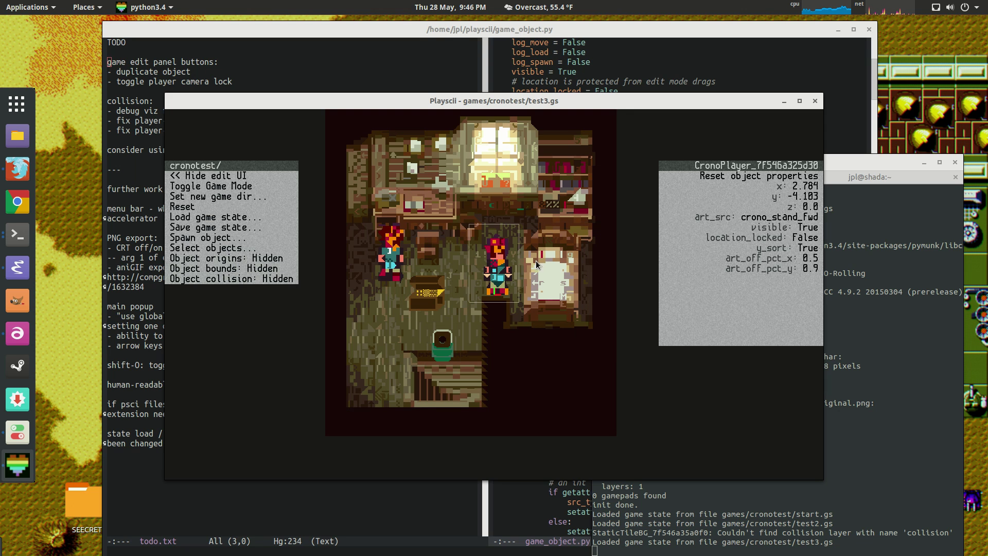
pyautogui.scroll(3, 535, 260)
pyautogui.click(354, 240)
pyautogui.click(353, 239)
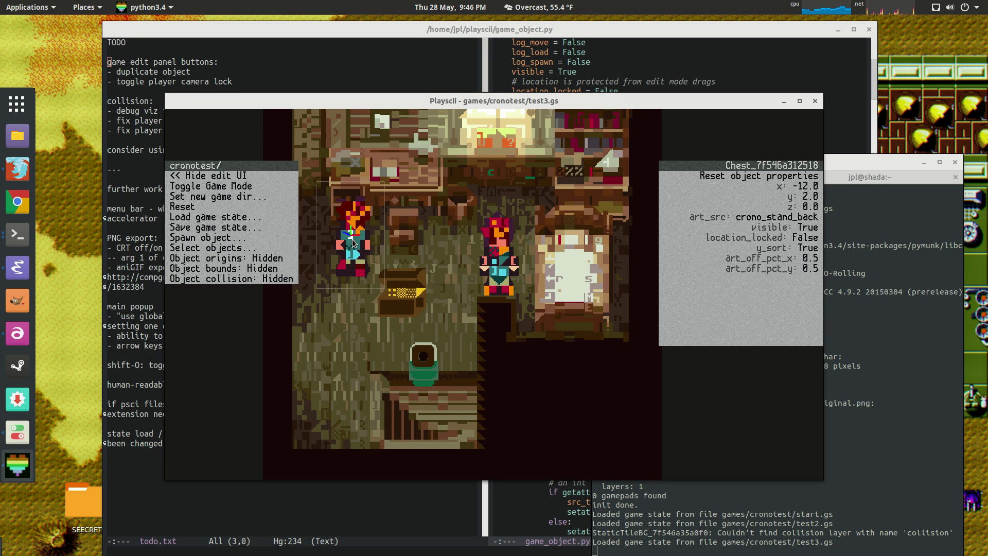
pyautogui.moveTo(348, 267); pyautogui.dragTo(349, 355)
pyautogui.click(343, 337)
pyautogui.click(350, 354)
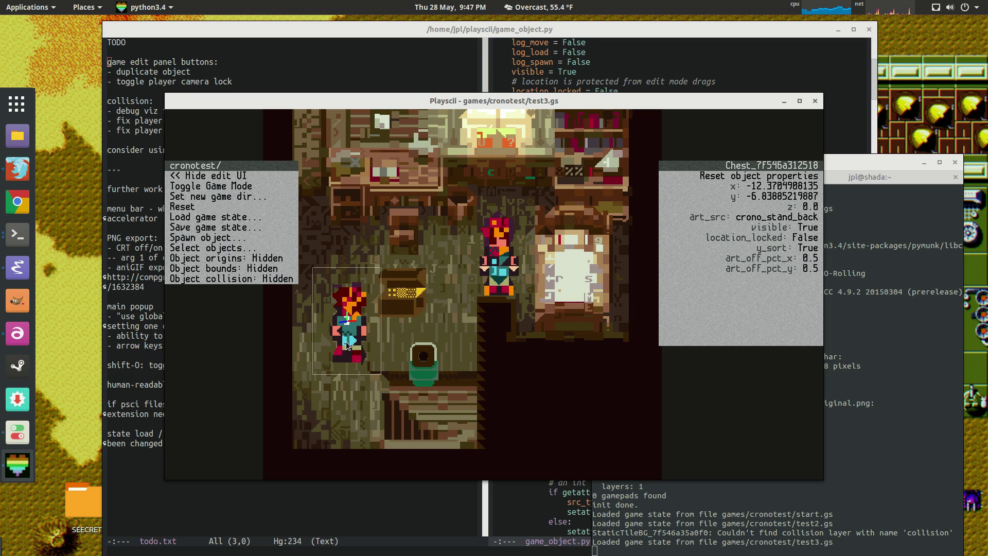
pyautogui.press('Delete')
# Select the player character and switch its visible property off and on repeatedly, leaving it at True
pyautogui.click(495, 262)
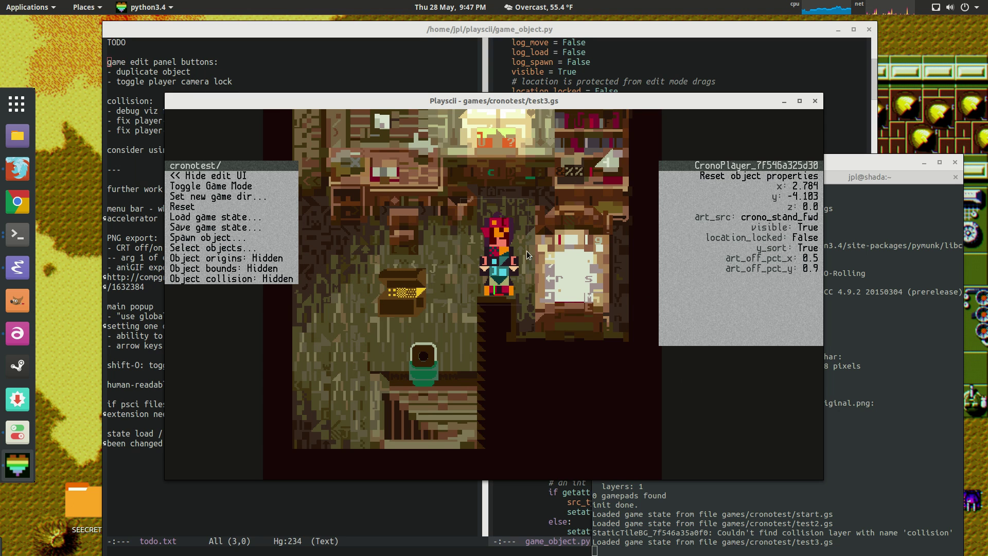
pyautogui.scroll(-2, 756, 232)
pyautogui.scroll(2, 756, 232)
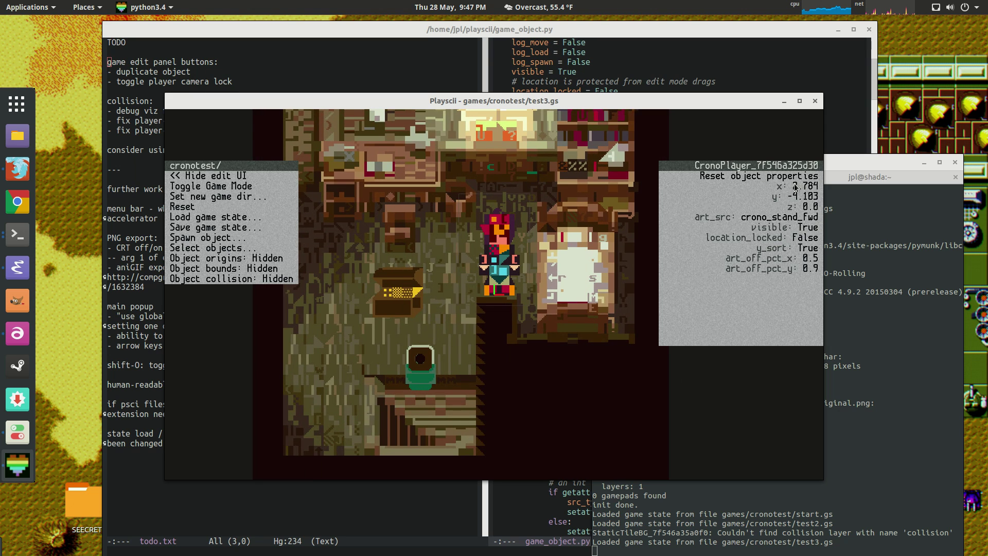
pyautogui.click(811, 228)
pyautogui.click(811, 227)
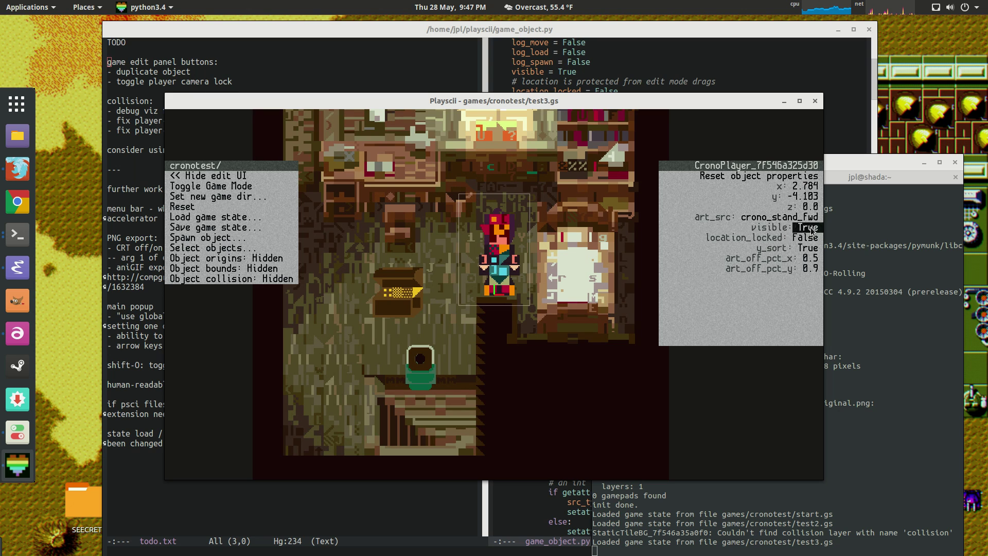
pyautogui.click(811, 227)
pyautogui.click(811, 227)
pyautogui.click(811, 227)
pyautogui.click(810, 228)
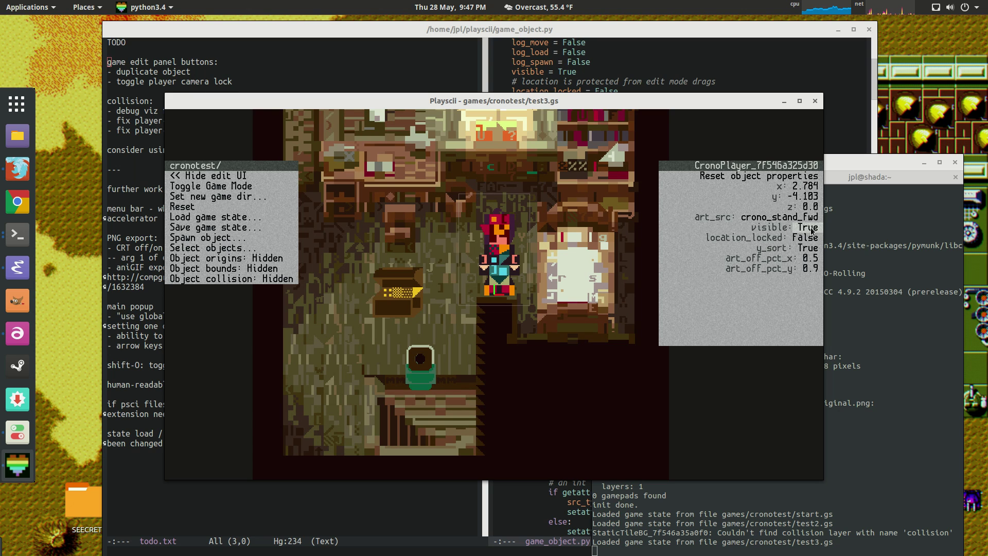
# Set the player character's location_locked property to True and try to move the character in the scene
pyautogui.click(812, 238)
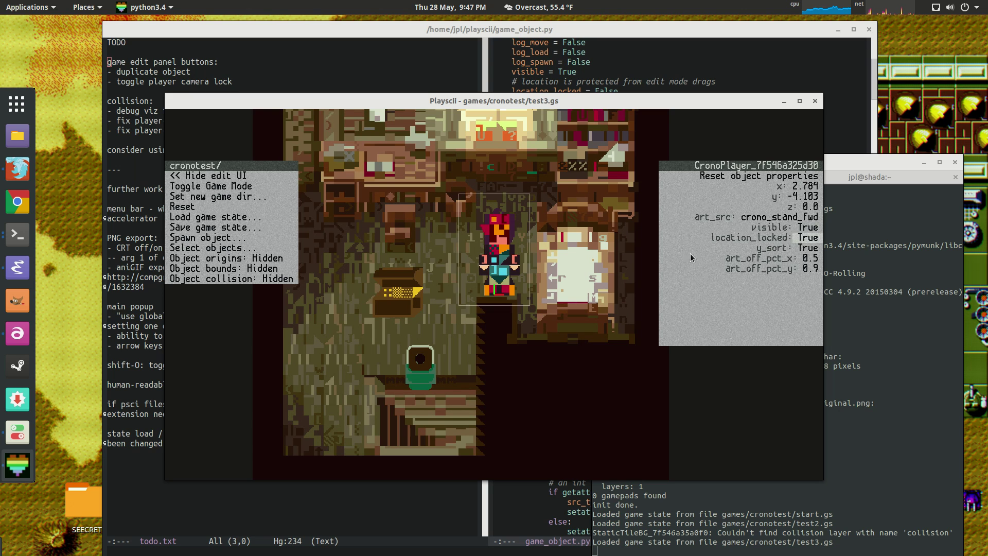
pyautogui.moveTo(498, 241); pyautogui.dragTo(497, 231)
pyautogui.click(499, 250)
# Select the object with the Frontwall art, set its location_locked property to True, and try to move it
pyautogui.click(488, 312)
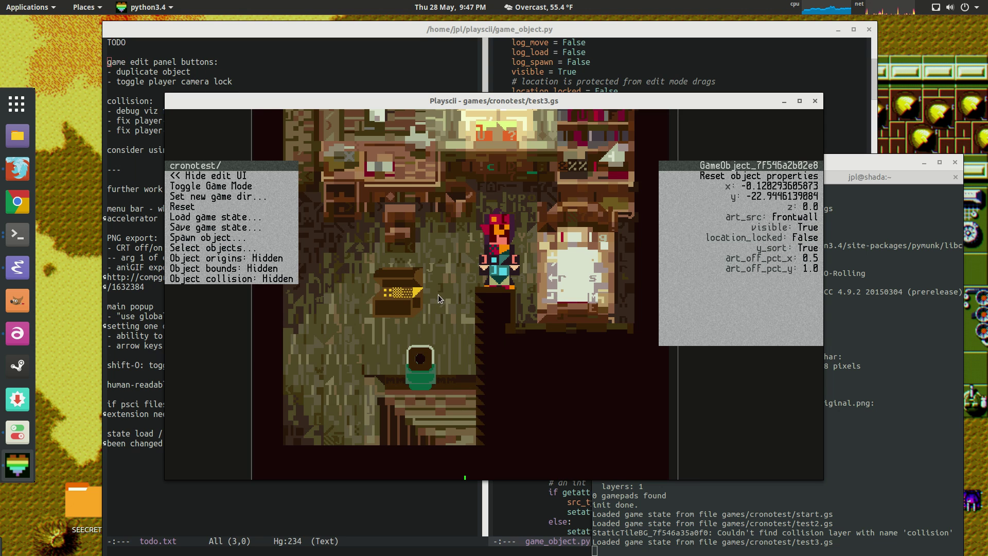
pyautogui.scroll(-3, 437, 283)
pyautogui.click(806, 237)
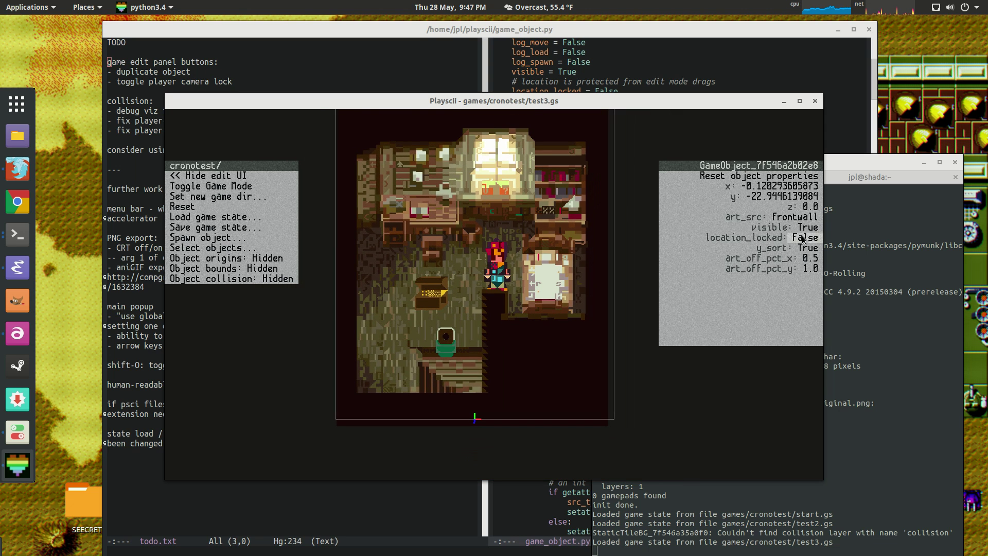
pyautogui.click(481, 171)
pyautogui.click(577, 129)
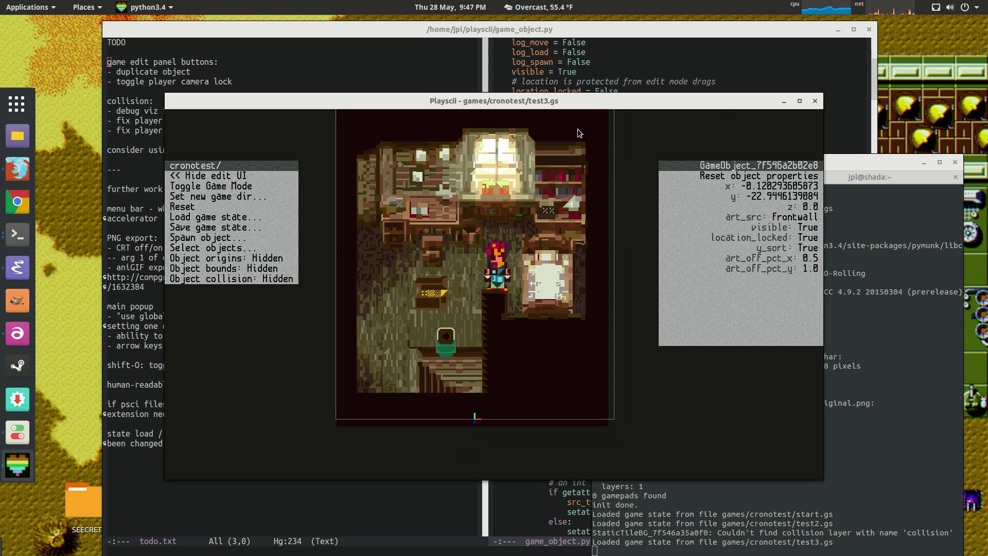
# Hide the player character, open the object selection list, and set the character's visible property back to True
pyautogui.click(499, 258)
pyautogui.scroll(1, 519, 272)
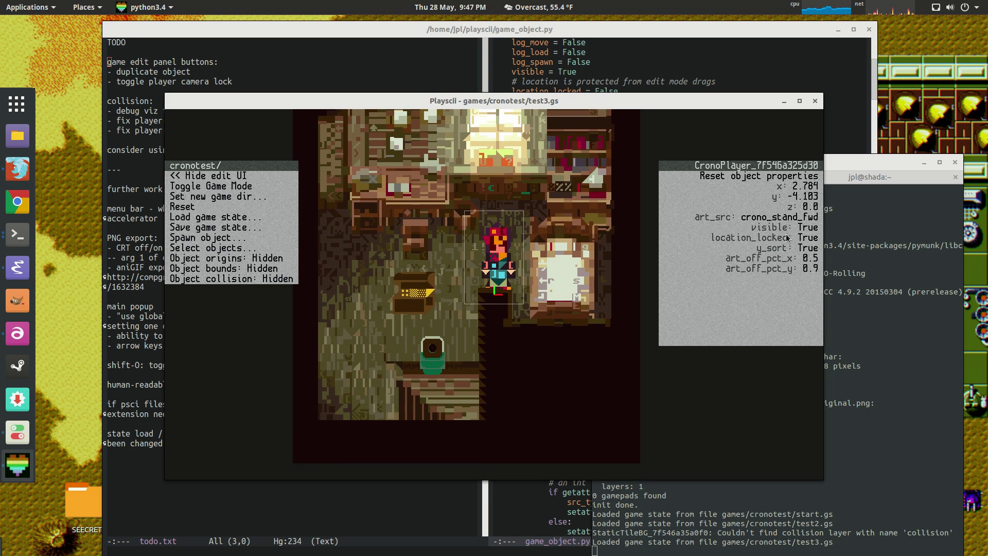
pyautogui.click(806, 227)
pyautogui.click(223, 247)
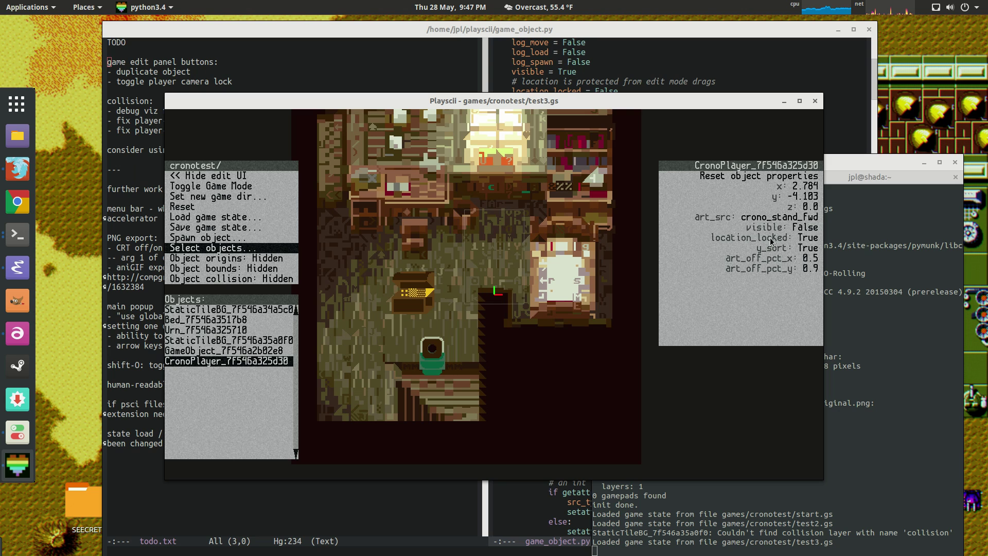
pyautogui.click(807, 228)
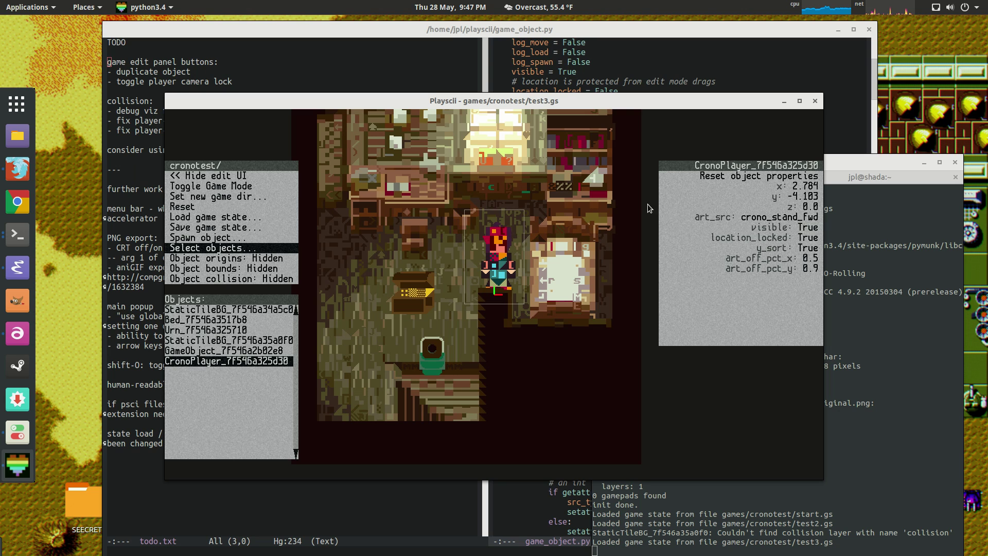
# Set the player character's x position to -1
pyautogui.click(812, 186)
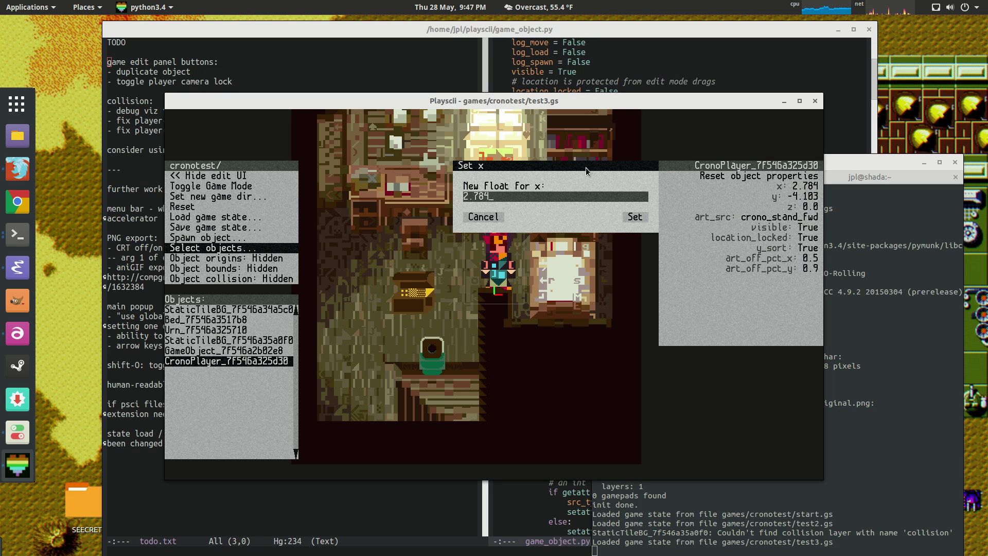
pyautogui.press('BackSpace')
pyautogui.press('BackSpace')
pyautogui.press('BackSpace')
pyautogui.press('BackSpace')
pyautogui.press('BackSpace')
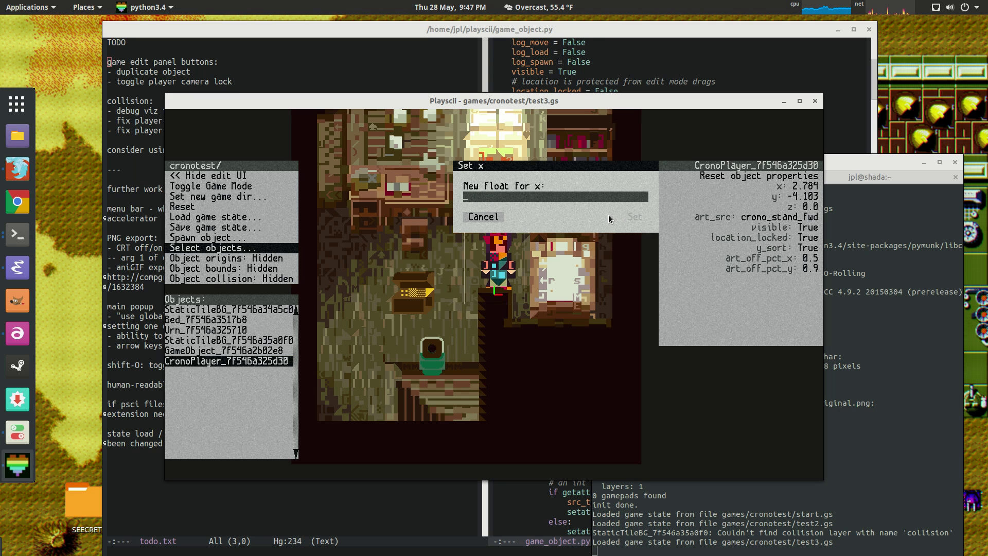
pyautogui.write('-1')
pyautogui.press('Return')
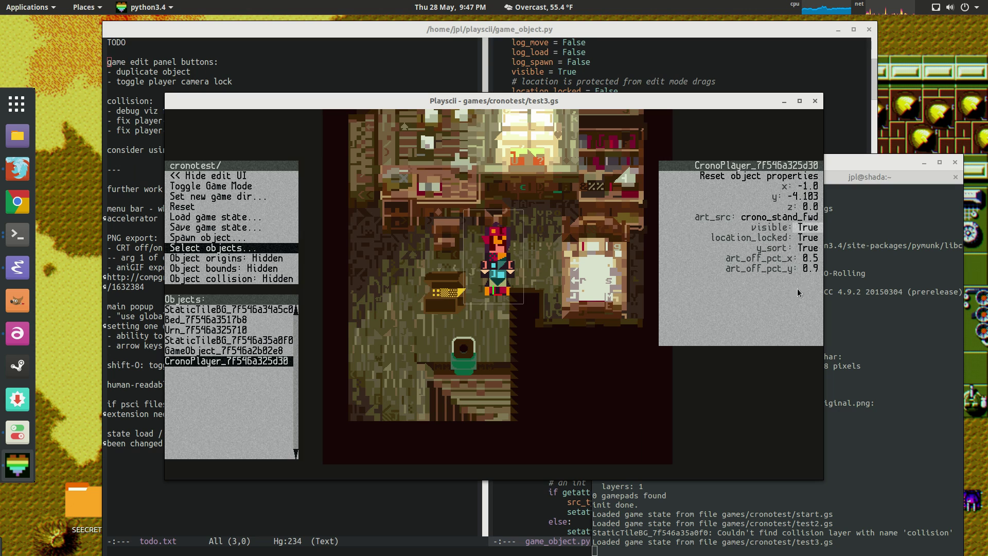
# Set the player character's art_off_pct_x to -0.25 and walk the character around the room to test the offset
pyautogui.click(810, 258)
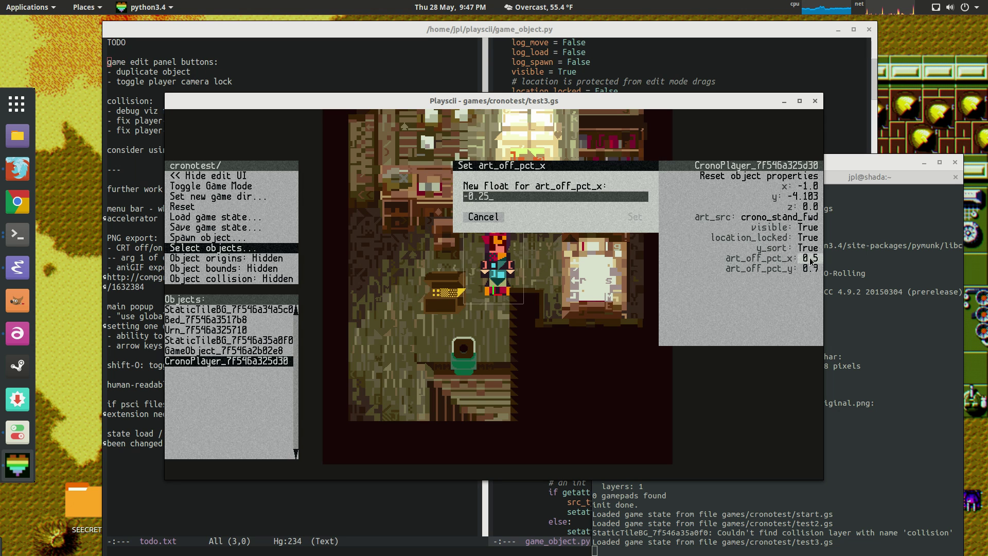
pyautogui.press('Return')
pyautogui.press('a')
pyautogui.press('d')
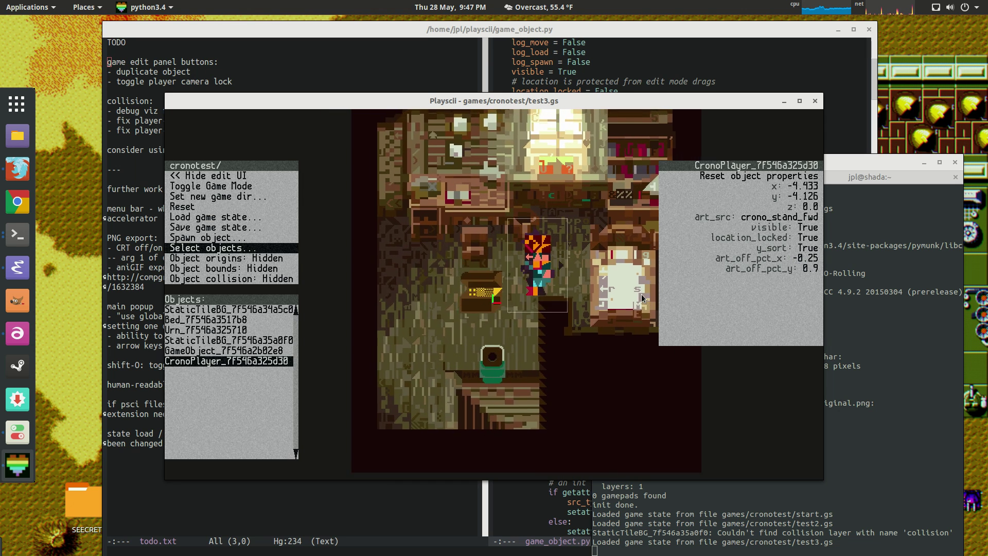
pyautogui.press('Up')
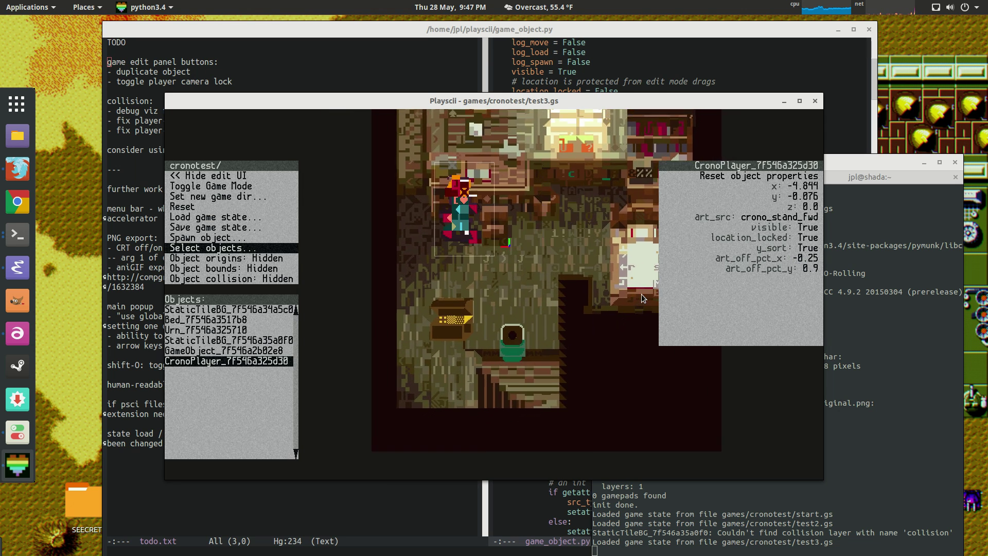
pyautogui.press('Down')
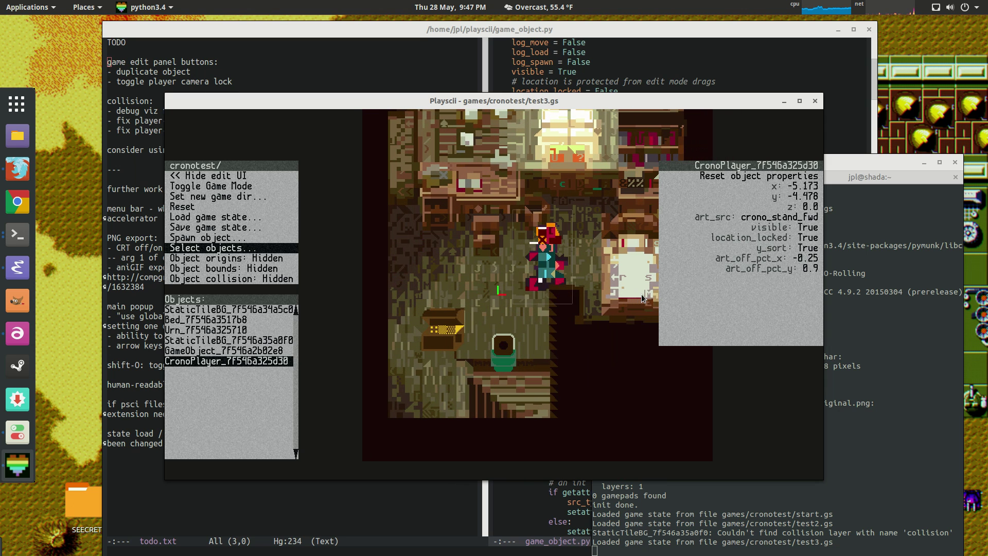
# Switch the player character's y_sort property off and on, and reset its object properties to the class defaults
pyautogui.click(808, 247)
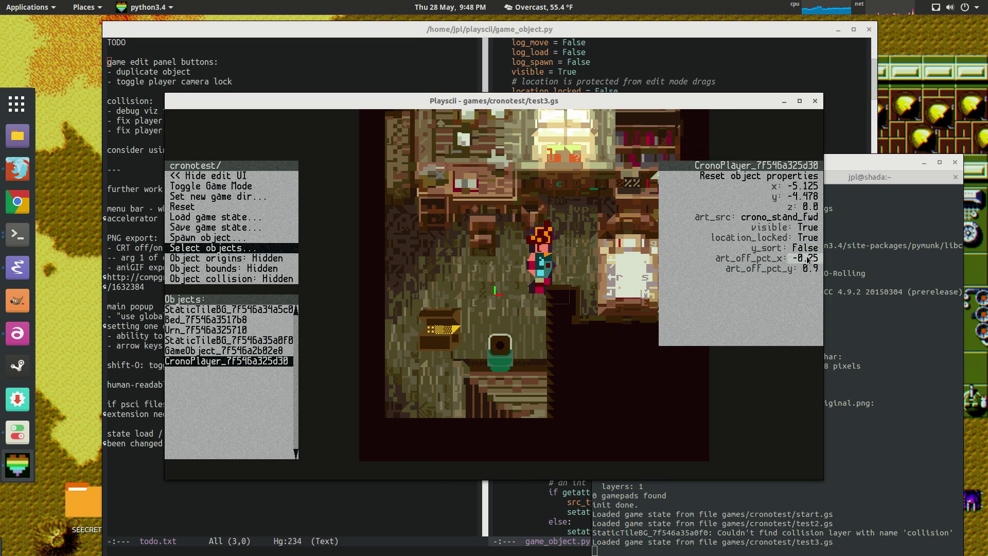
pyautogui.click(807, 249)
pyautogui.click(806, 258)
pyautogui.click(478, 216)
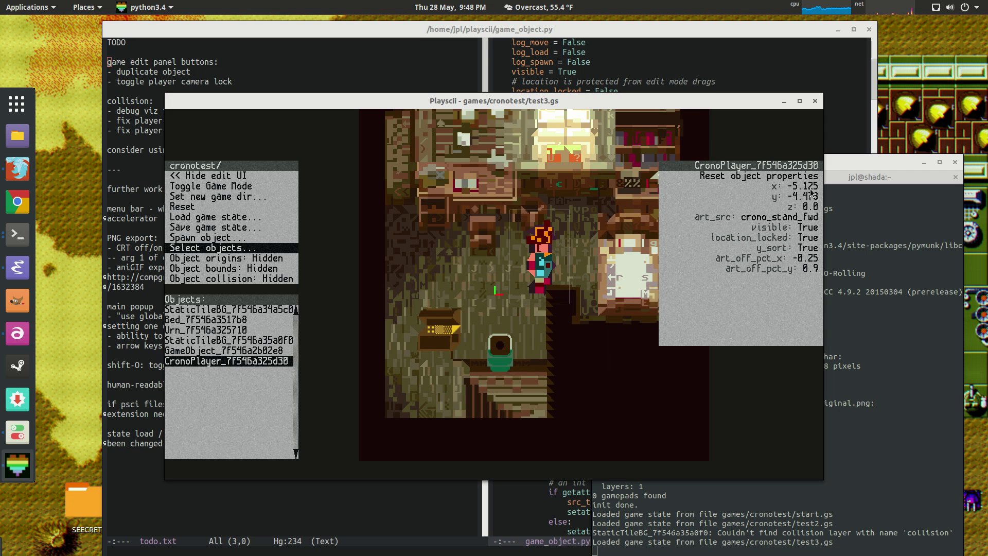
pyautogui.click(768, 176)
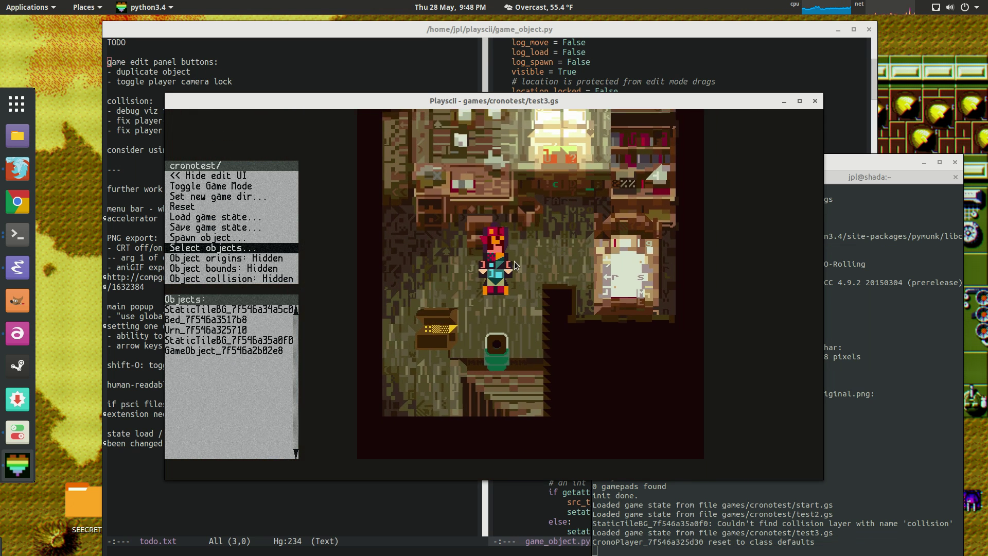
# Select the bed and the chest object together and switch their visible property off and on repeatedly, leaving it at True
pyautogui.click(515, 265)
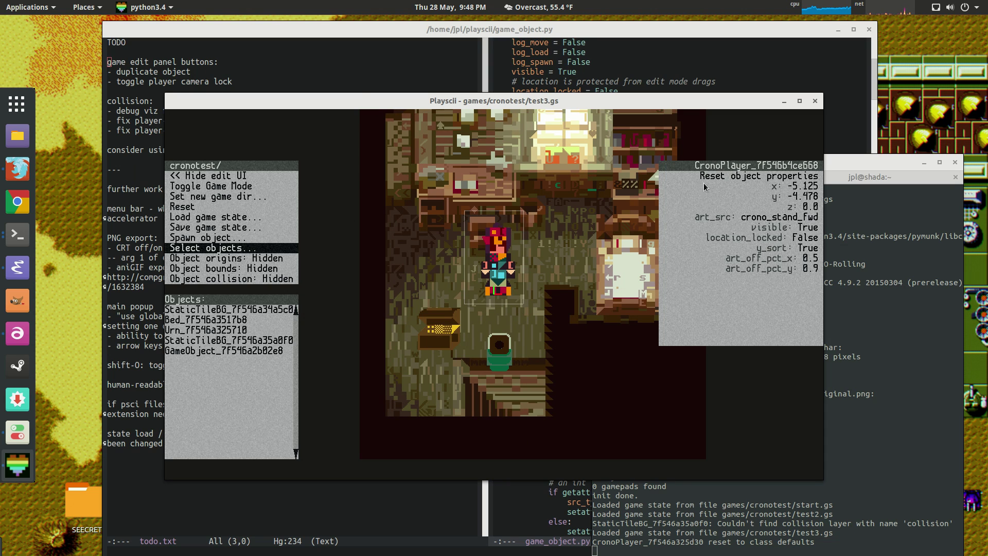
pyautogui.click(200, 319)
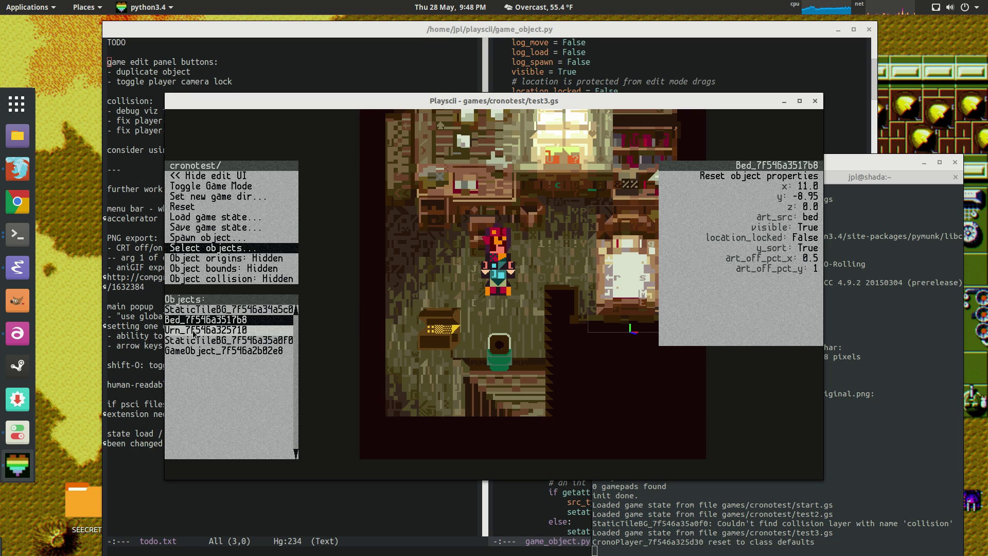
pyautogui.click(194, 332)
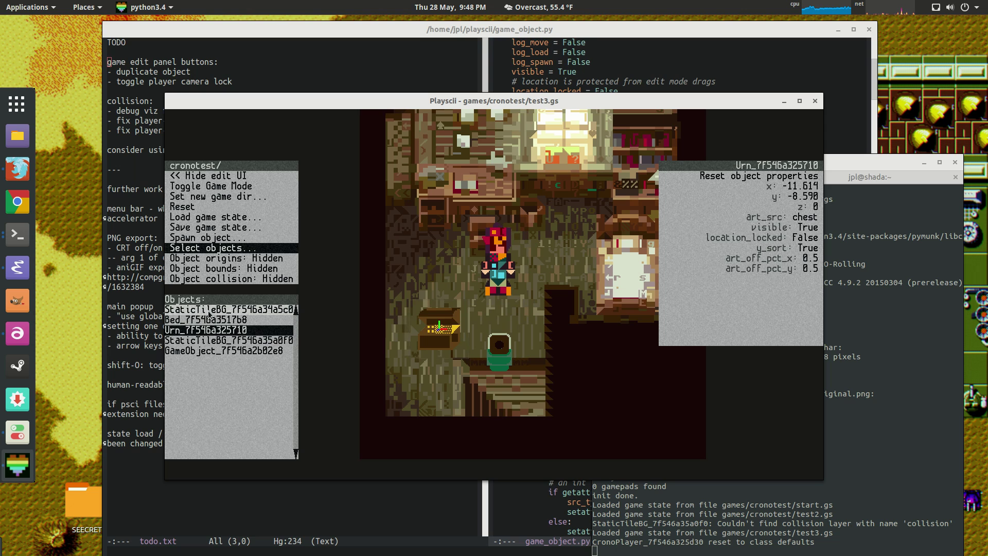
pyautogui.keyDown('shift'); pyautogui.click(201, 321); pyautogui.keyUp('shift')
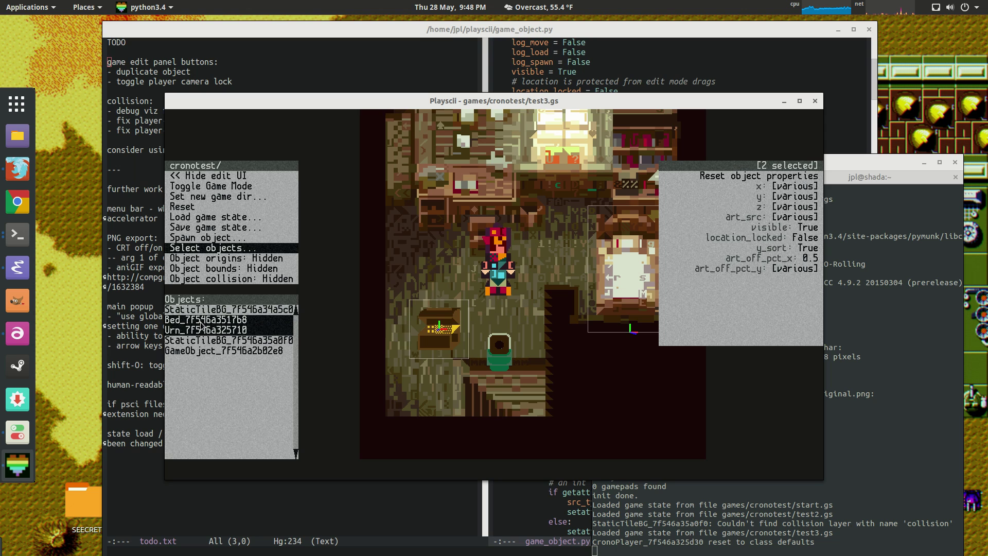
pyautogui.click(811, 230)
pyautogui.click(812, 230)
pyautogui.click(812, 230)
pyautogui.click(812, 230)
pyautogui.click(812, 230)
pyautogui.click(812, 230)
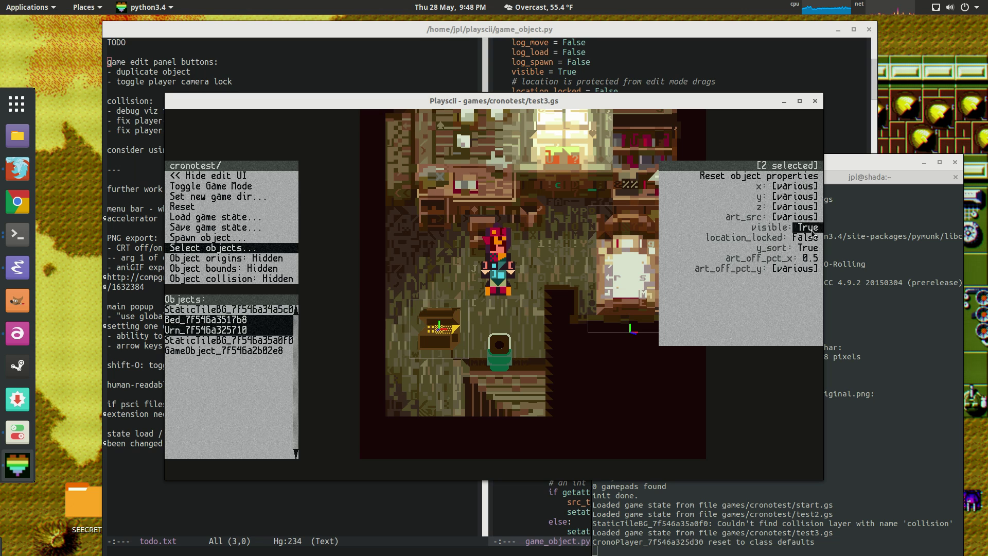
# Set the y position of the selected bed and chest to 2 and clear the selection
pyautogui.click(787, 200)
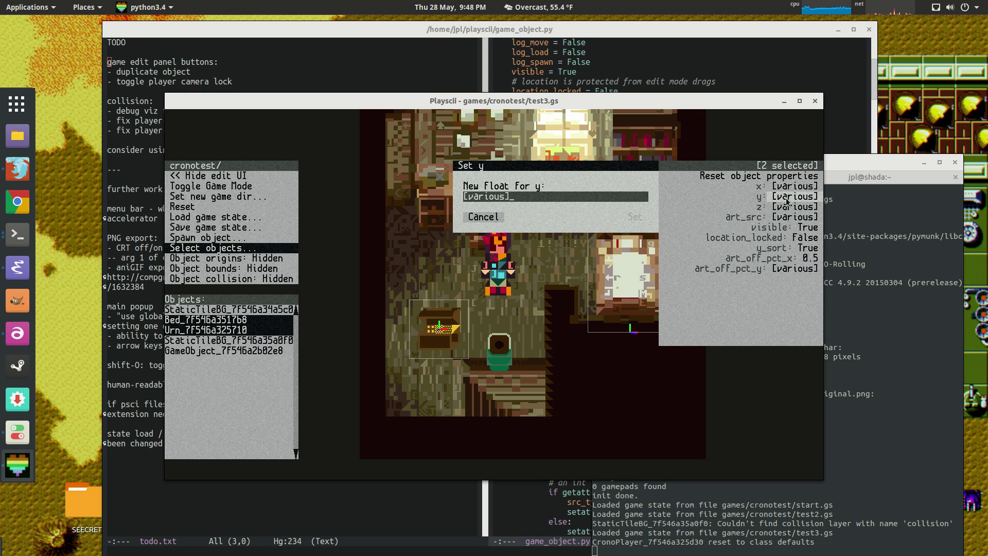
pyautogui.write('0')
pyautogui.write('2')
pyautogui.click(635, 217)
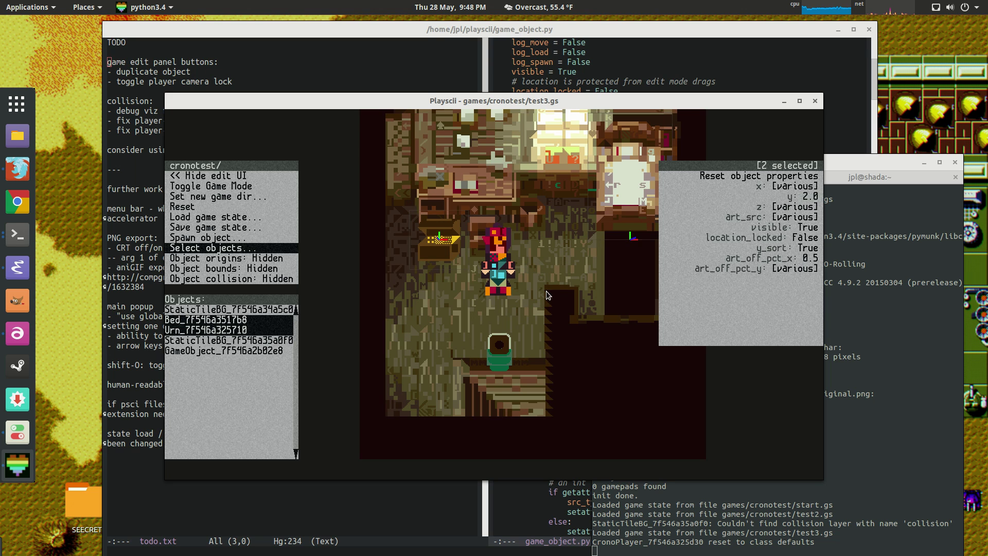
pyautogui.moveTo(563, 264); pyautogui.dragTo(438, 371)
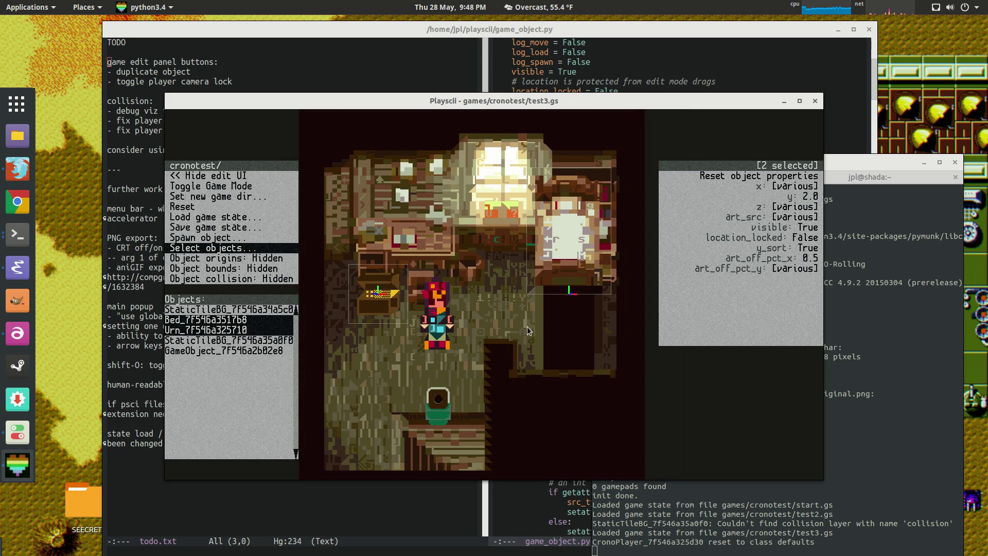
pyautogui.click(696, 389)
# Select the locked object with the Frontwall art in the scene and clear the selection again
pyautogui.scroll(-2, 533, 272)
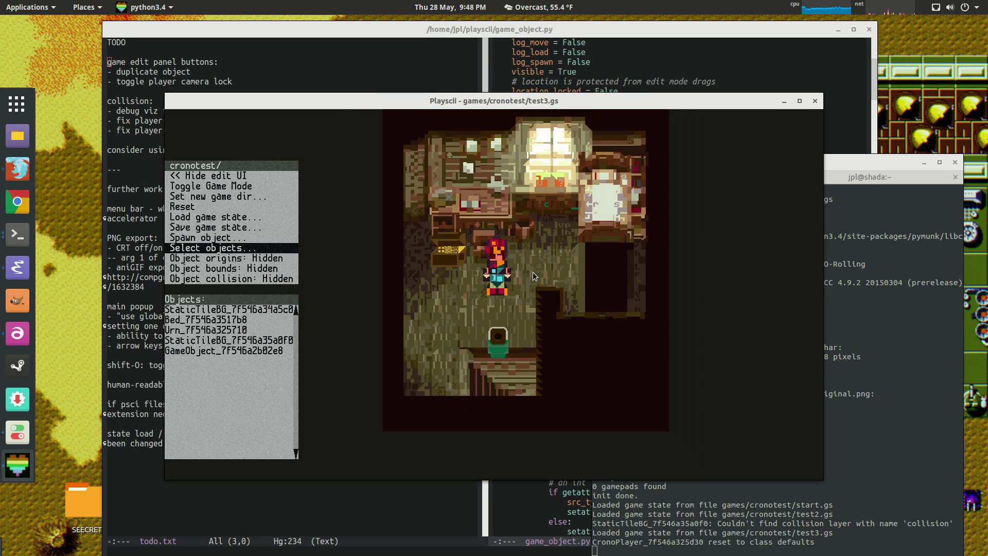
pyautogui.scroll(2, 533, 264)
pyautogui.scroll(-2, 558, 241)
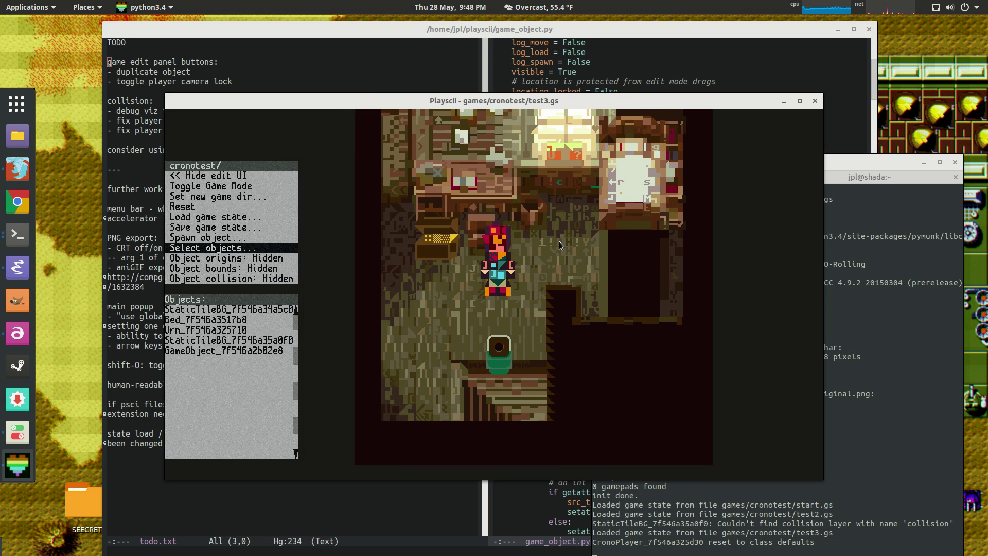
pyautogui.click(467, 185)
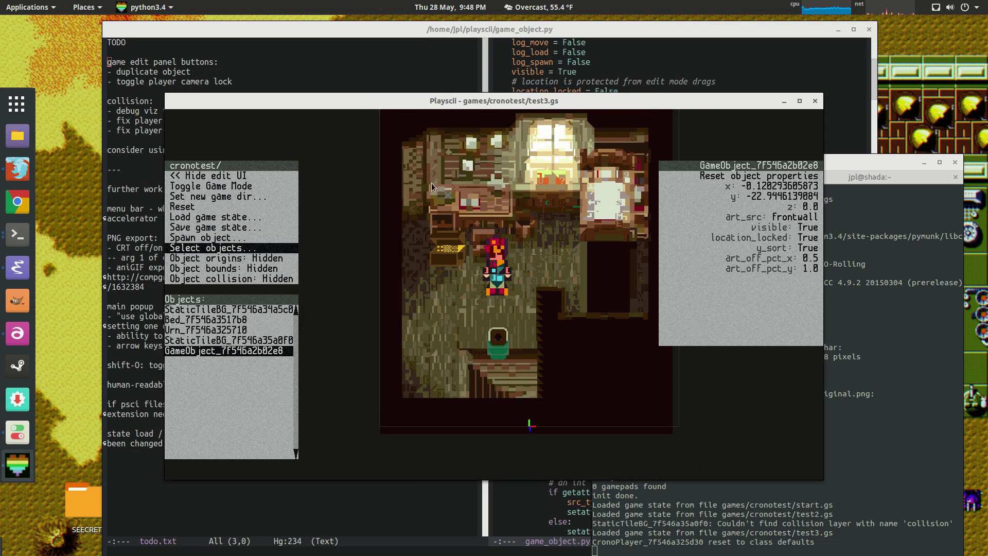
pyautogui.click(338, 171)
pyautogui.click(490, 215)
pyautogui.click(651, 357)
pyautogui.click(703, 398)
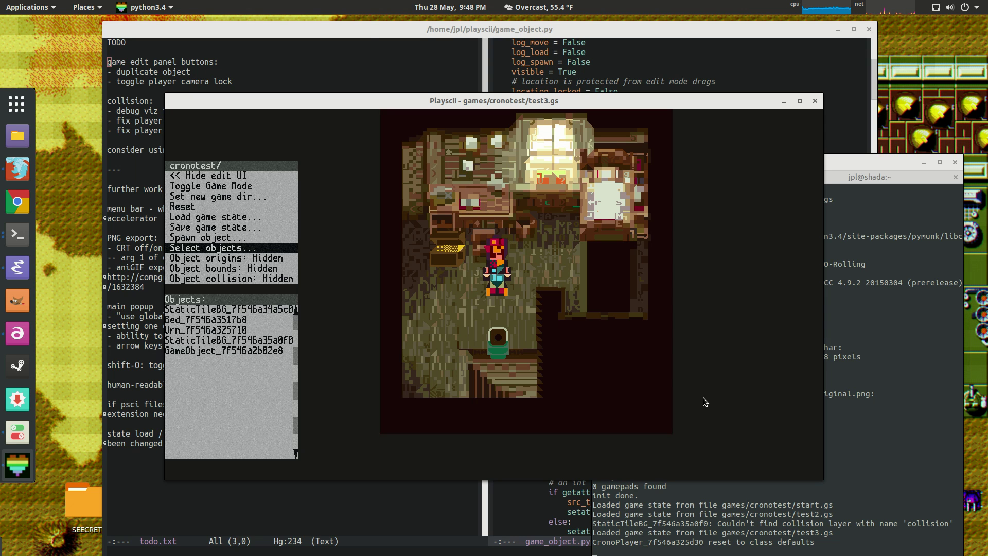
# Switch to Emacs, examine the serialized property list and initialisation code in game_object.py, and return to Playscii
pyautogui.click(539, 72)
pyautogui.click(641, 314)
pyautogui.scroll(-1, 651, 301)
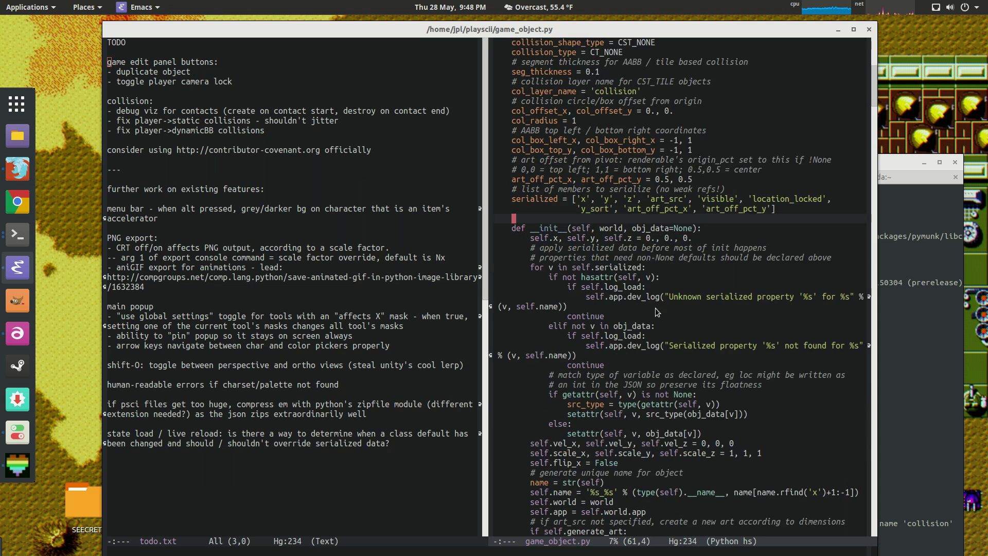
pyautogui.click(782, 274)
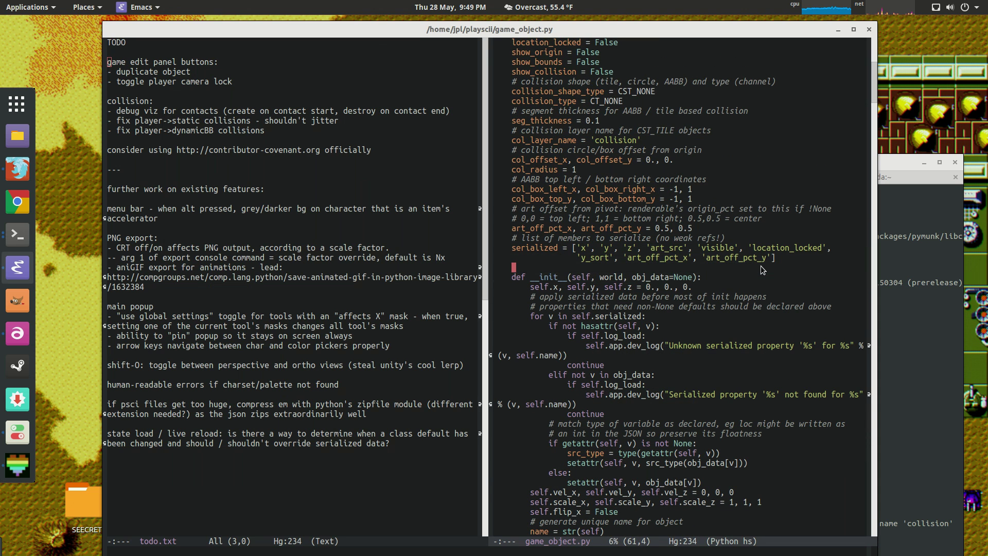
pyautogui.scroll(-3, 718, 307)
pyautogui.click(700, 269)
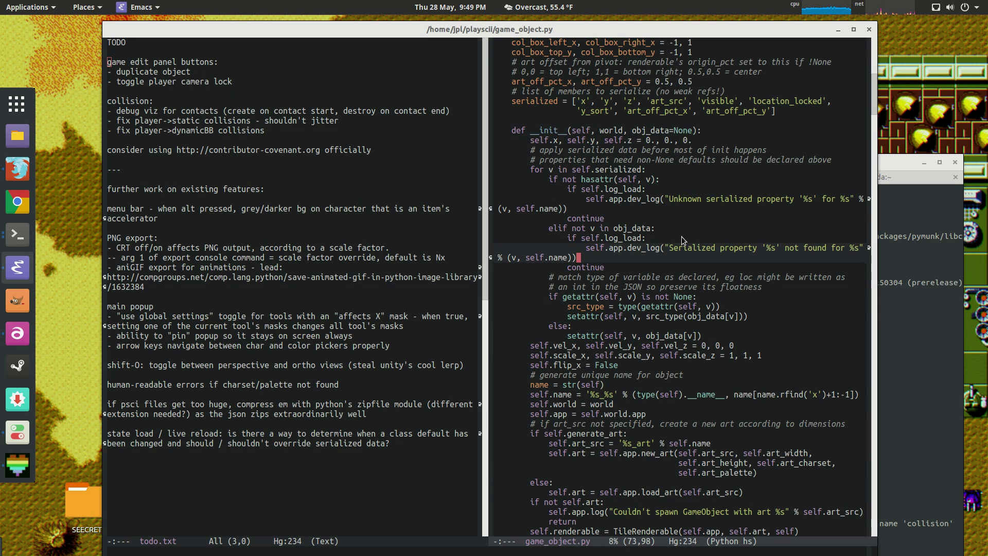
pyautogui.scroll(6, 716, 273)
pyautogui.scroll(-3, 721, 279)
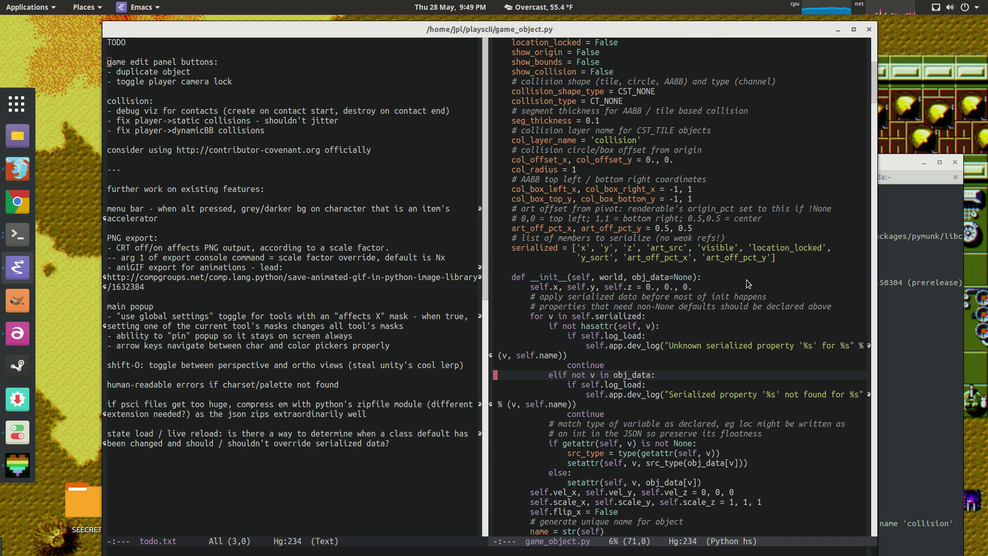
pyautogui.click(780, 258)
pyautogui.hotkey('alt', 'Tab')
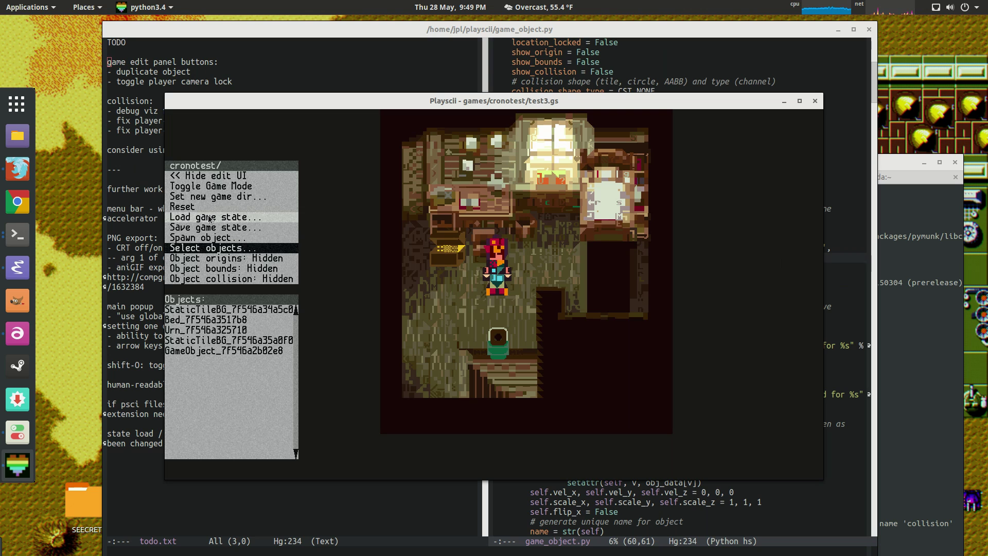
# Select the Frontwall object in the scene, clear the selection, and select the player object
pyautogui.click(503, 252)
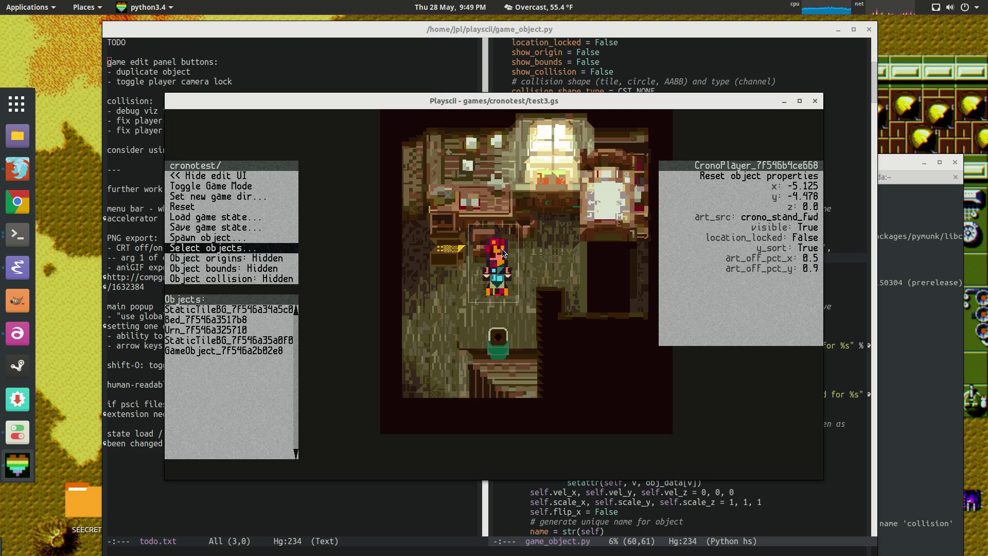
pyautogui.click(614, 219)
pyautogui.click(734, 137)
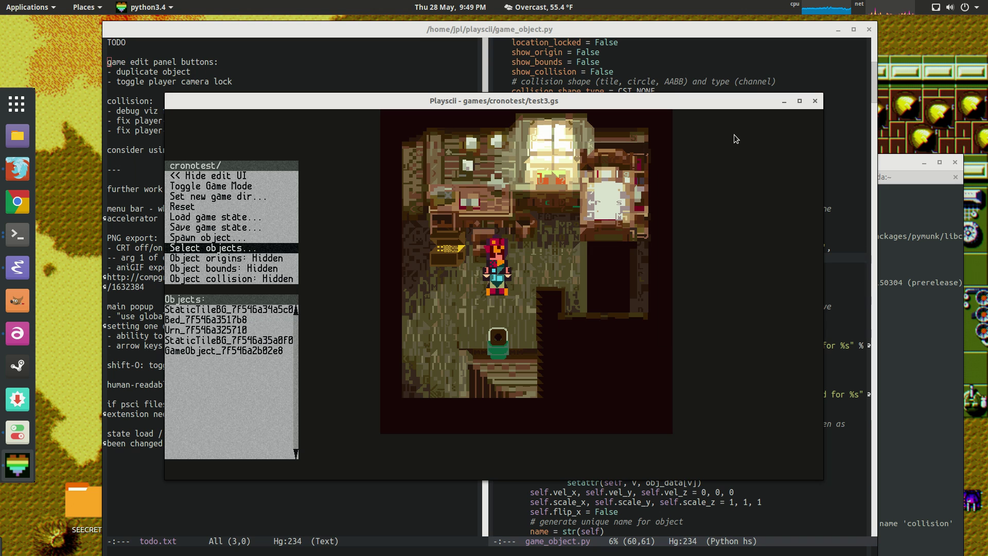
pyautogui.click(630, 201)
# Switch to Emacs, examine the GameObject class defaults and the serialized member list in game_object.py, and return to Playscii
pyautogui.click(710, 94)
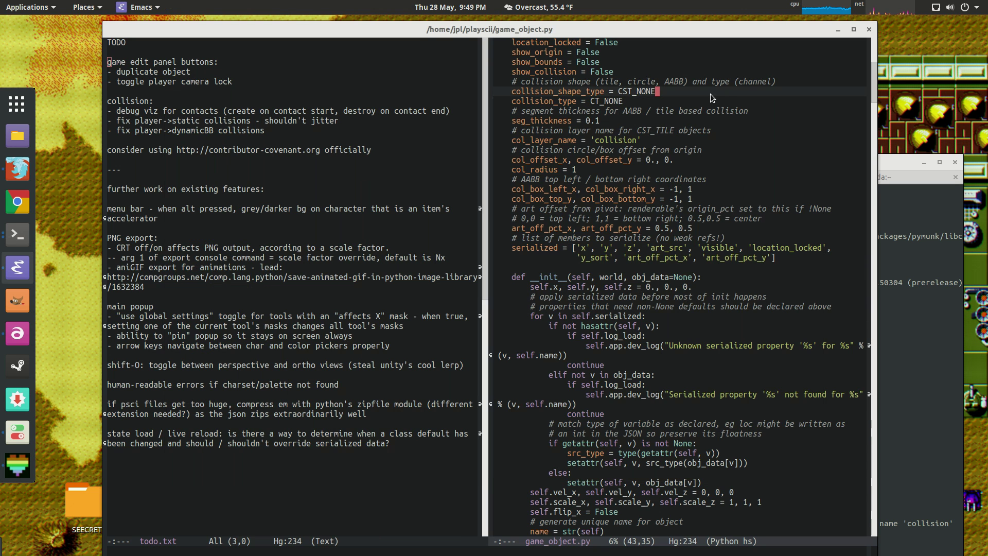
pyautogui.hotkey('alt', 'Tab')
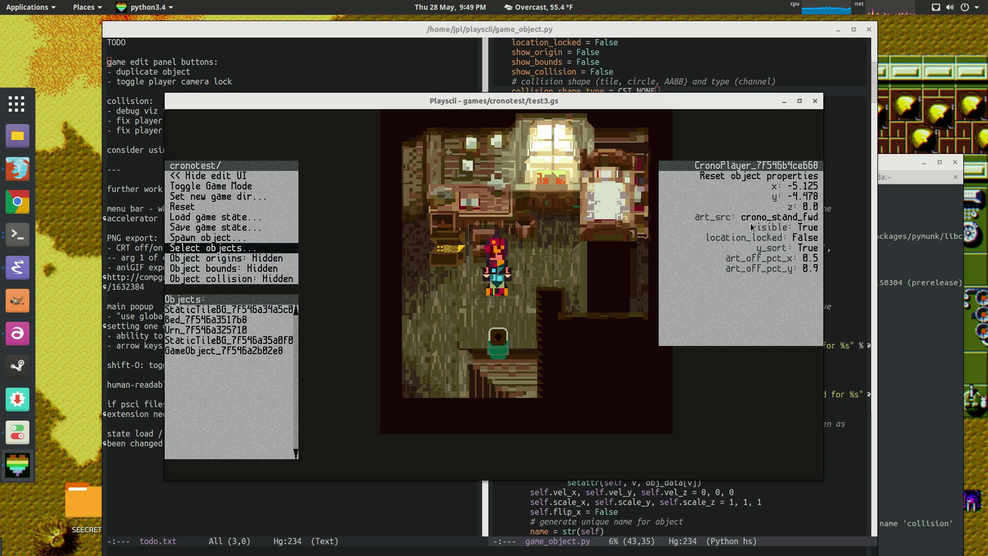
pyautogui.click(701, 77)
pyautogui.moveTo(514, 248); pyautogui.dragTo(791, 257)
pyautogui.scroll(6, 566, 242)
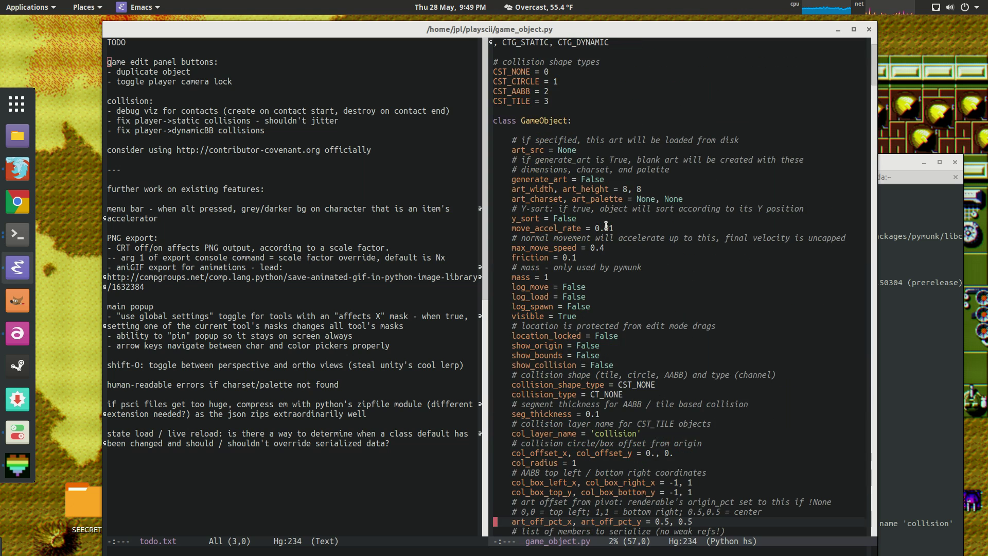
pyautogui.scroll(-3, 587, 166)
pyautogui.scroll(3, 566, 154)
pyautogui.scroll(-4, 540, 147)
pyautogui.scroll(-1, 565, 241)
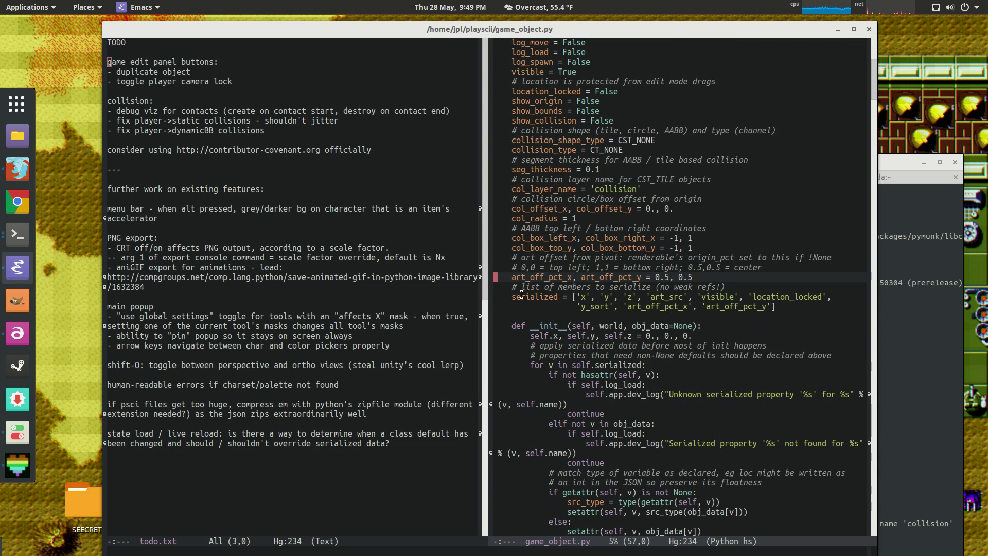
pyautogui.click(791, 306)
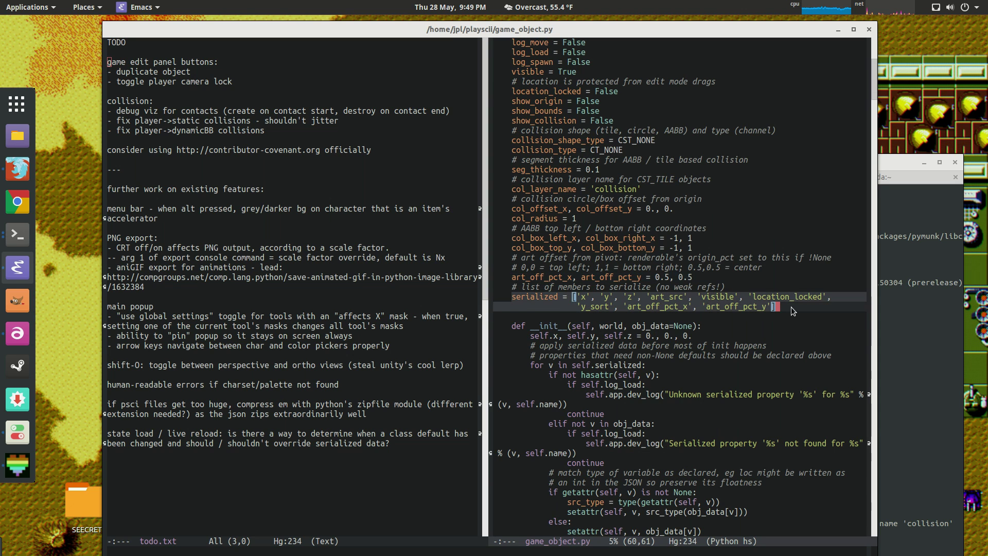
pyautogui.hotkey('alt', 'Tab')
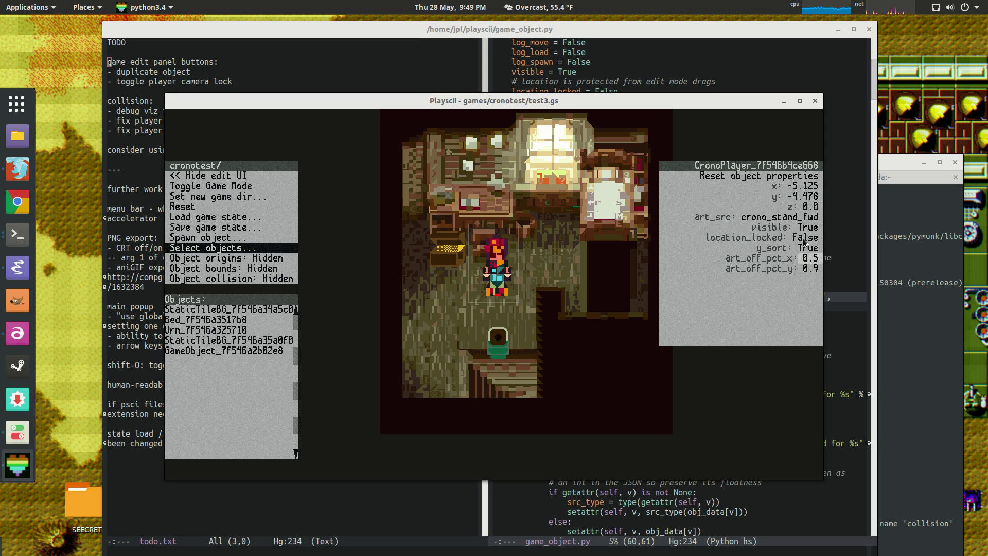
# Switch back to Emacs, compare the class variables above the serialized list with its entries, and return to Playscii
pyautogui.click(662, 26)
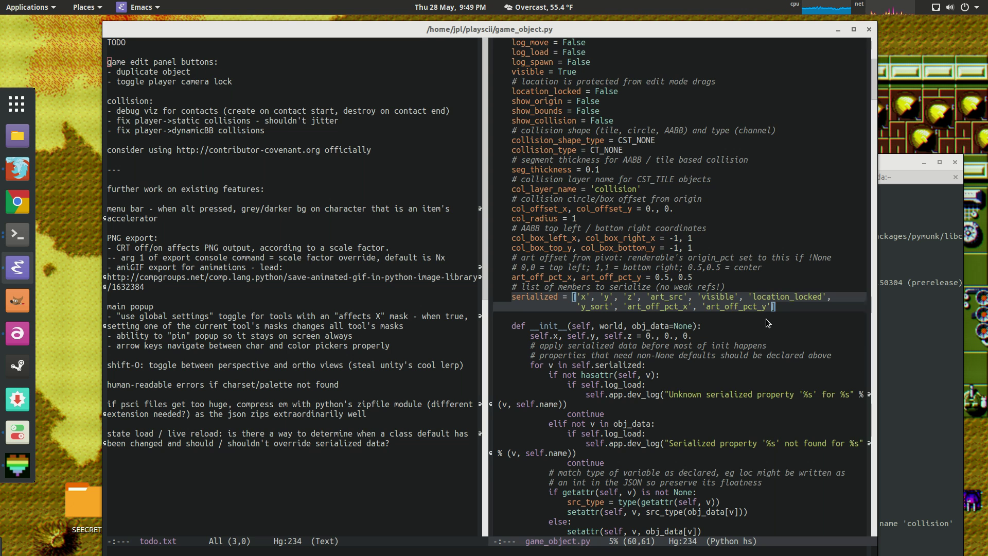
pyautogui.scroll(5, 714, 285)
pyautogui.scroll(-2, 638, 267)
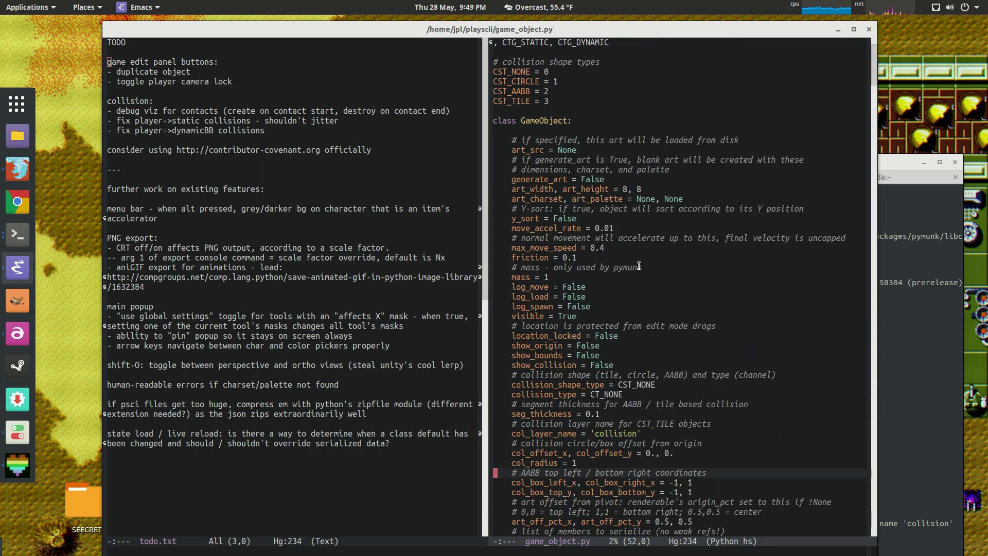
pyautogui.scroll(-3, 637, 266)
pyautogui.click(526, 297)
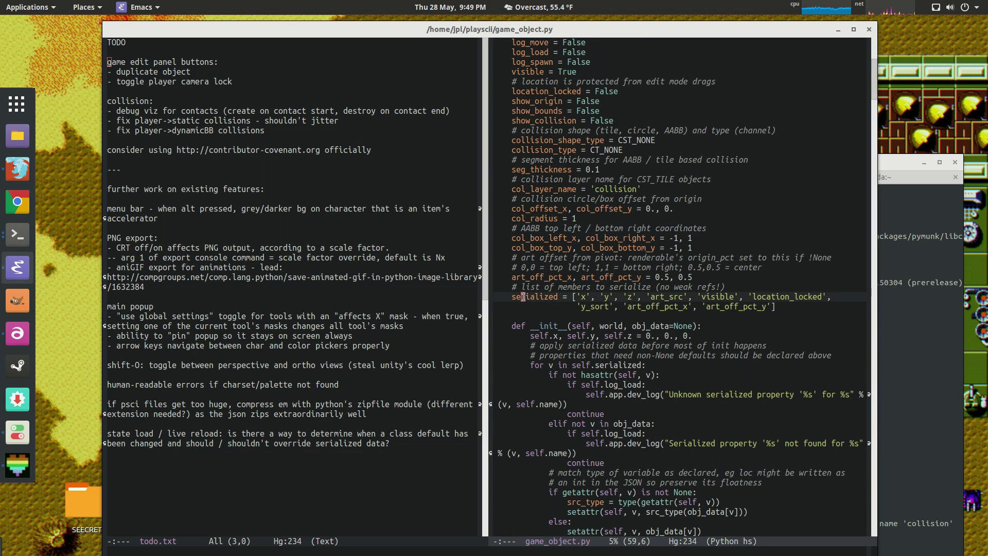
pyautogui.click(534, 298)
pyautogui.scroll(6, 549, 297)
pyautogui.scroll(-4, 551, 268)
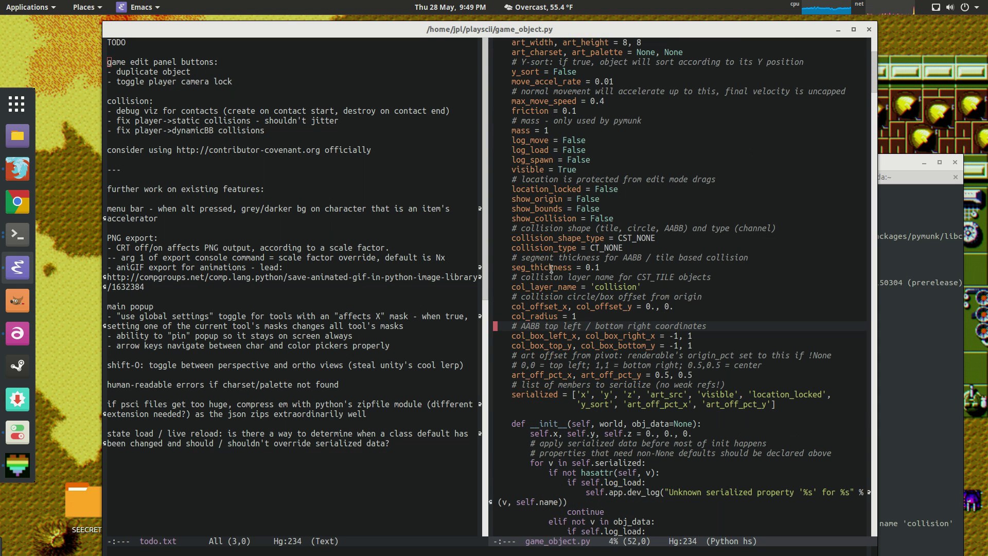
pyautogui.click(534, 390)
pyautogui.click(544, 395)
pyautogui.hotkey('alt', 'Tab')
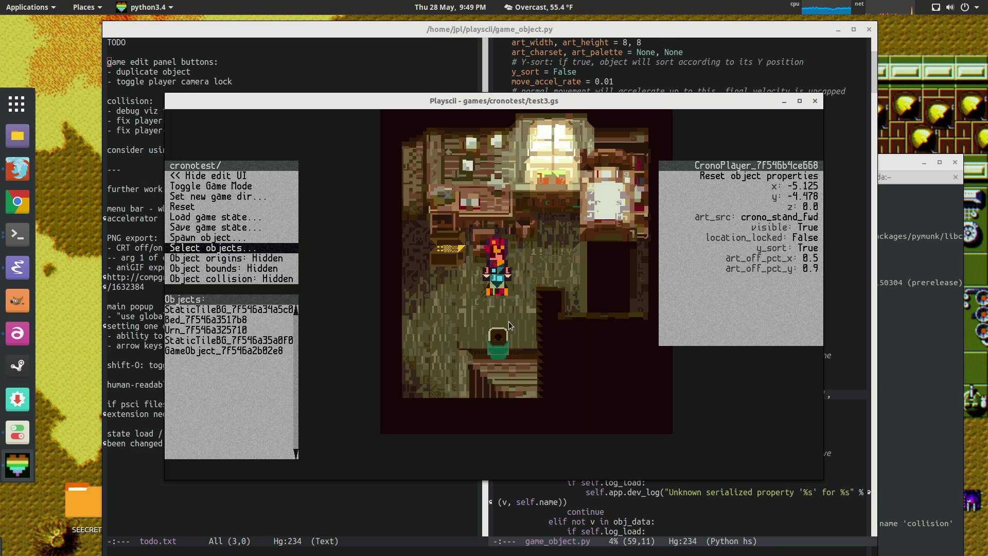
# Inspect the properties of the Frontwall object, the chest and the player by selecting each in the scene
pyautogui.click(488, 337)
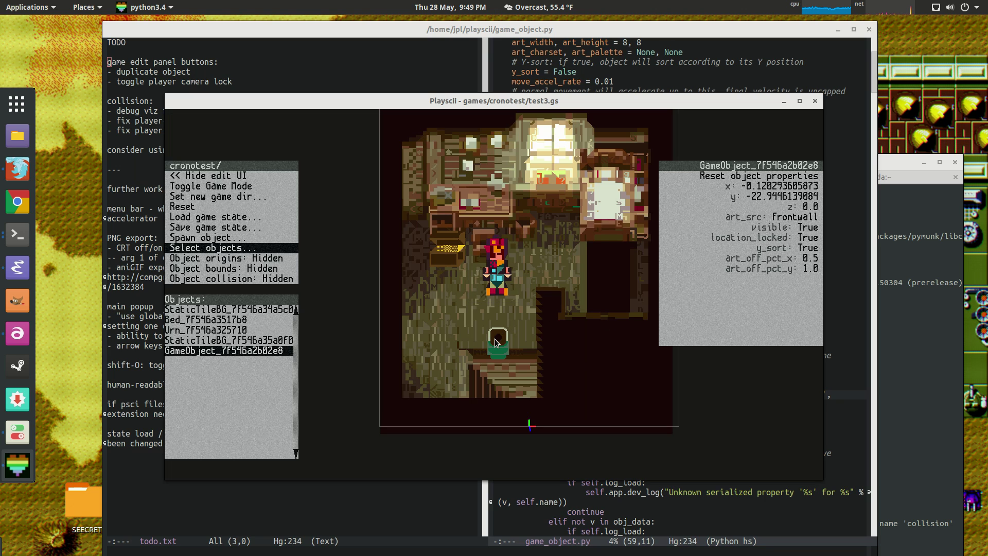
pyautogui.click(445, 258)
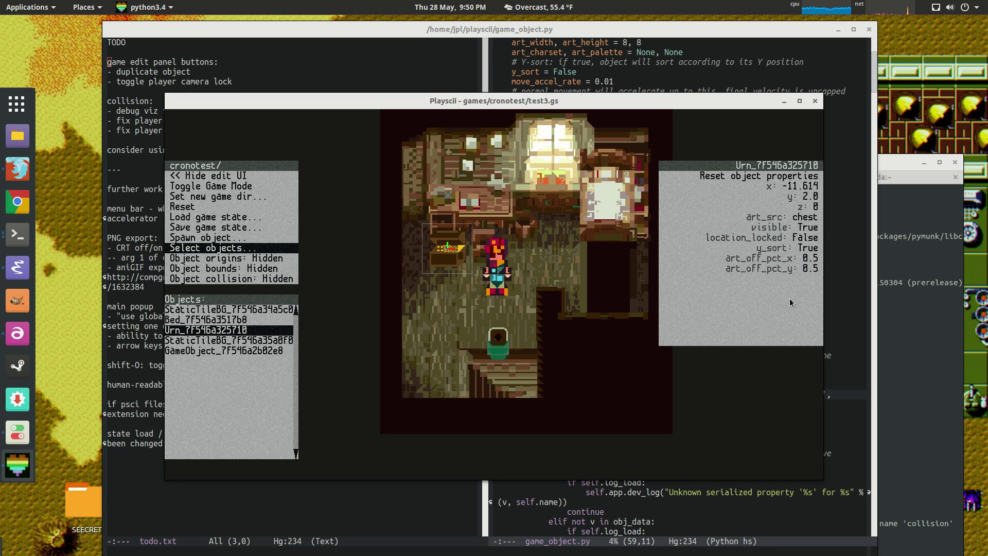
pyautogui.click(723, 390)
pyautogui.click(502, 257)
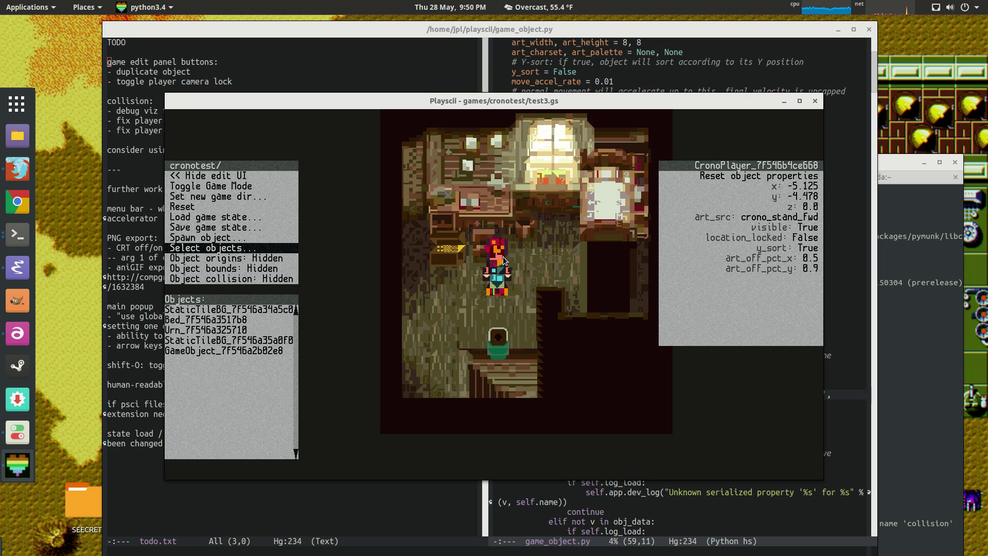
# Walk the selected player to the room's lower-left corner and back up toward the middle of the floor
pyautogui.press('Left')
pyautogui.press('Down')
pyautogui.press('Down')
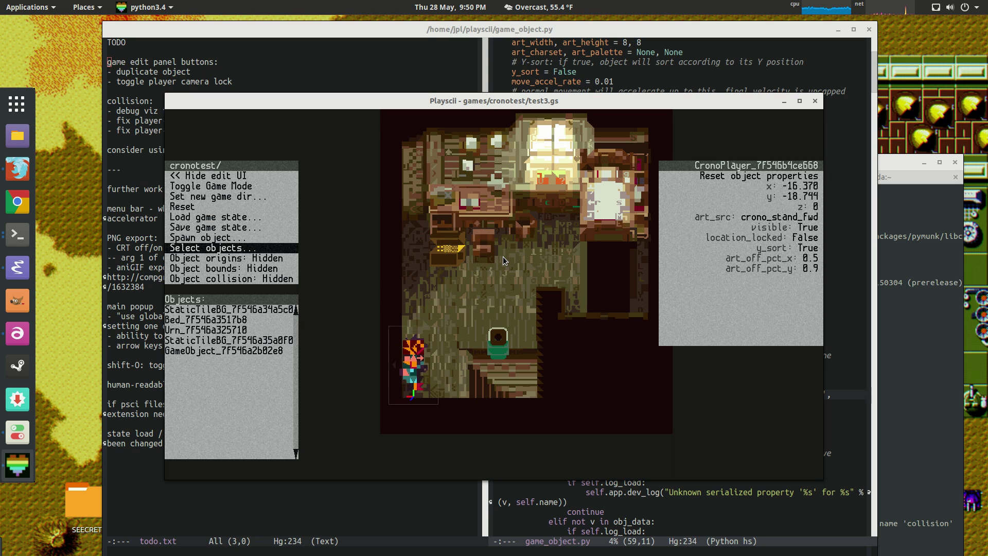
pyautogui.press('Right')
pyautogui.press('Up')
pyautogui.press('Up')
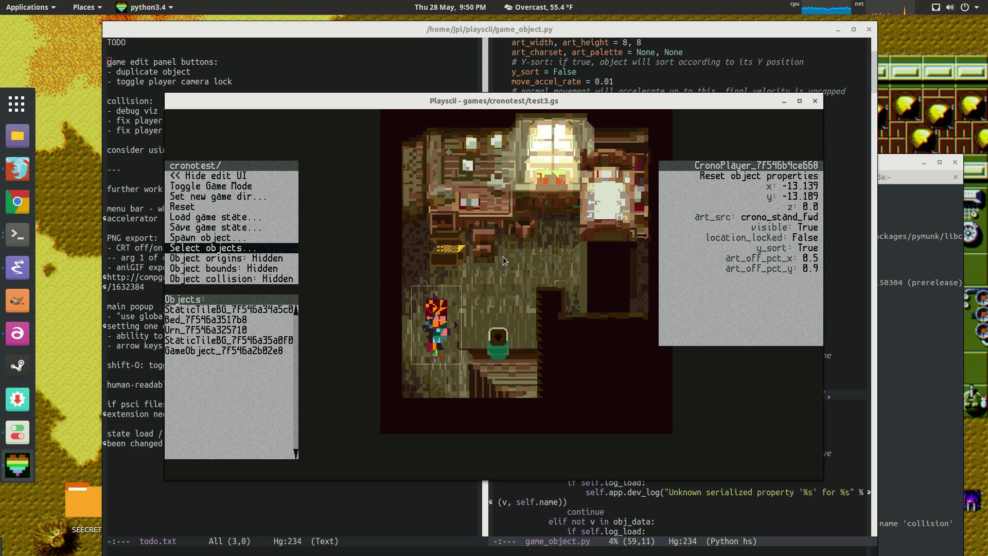
# Switch to the terminal and relaunch Playscii with the previous command
pyautogui.press('F7')
pyautogui.hotkey('alt', 'Tab')
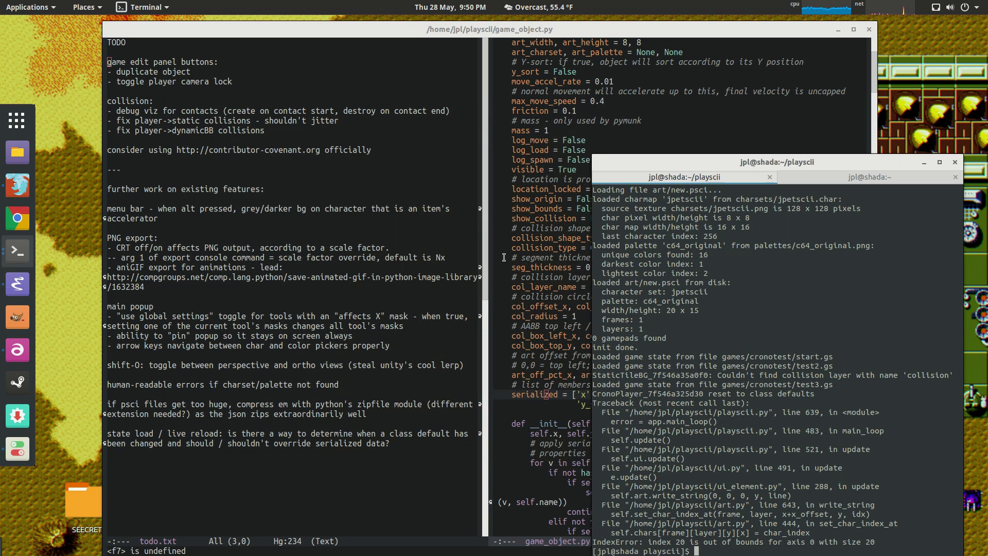
pyautogui.press('Up')
pyautogui.press('Return')
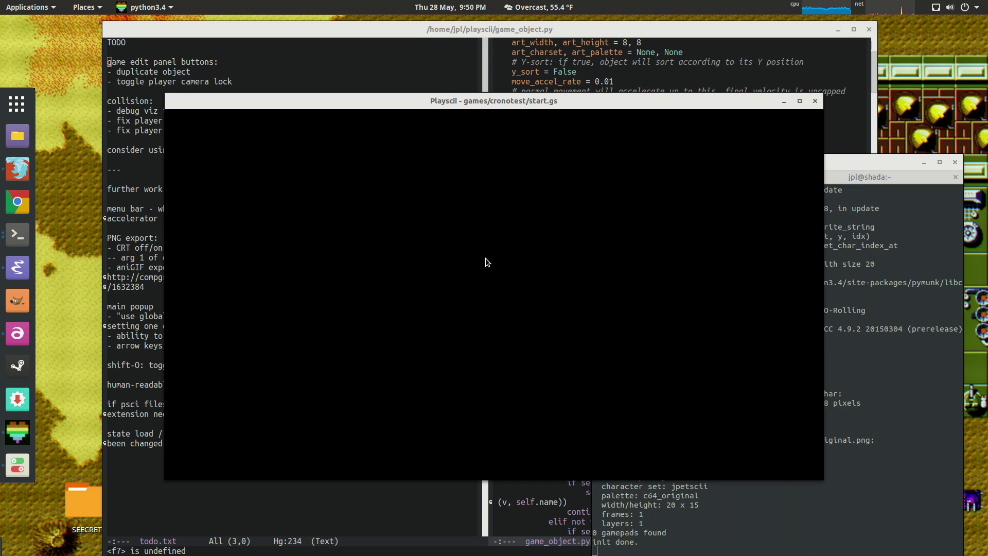
# Walk the player around the room, up to the back wall beneath the window and down again
pyautogui.press('Right')
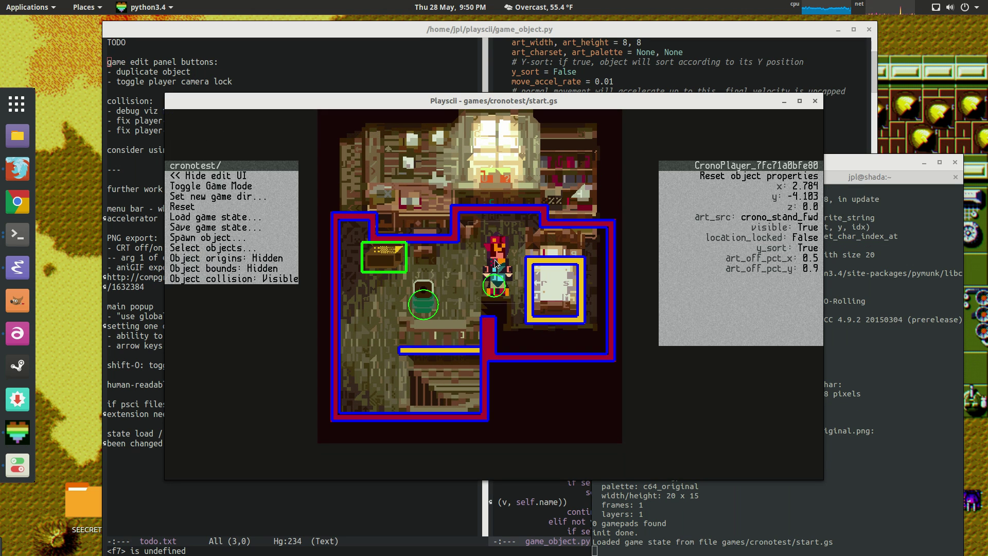
pyautogui.press('Left')
pyautogui.press('Up')
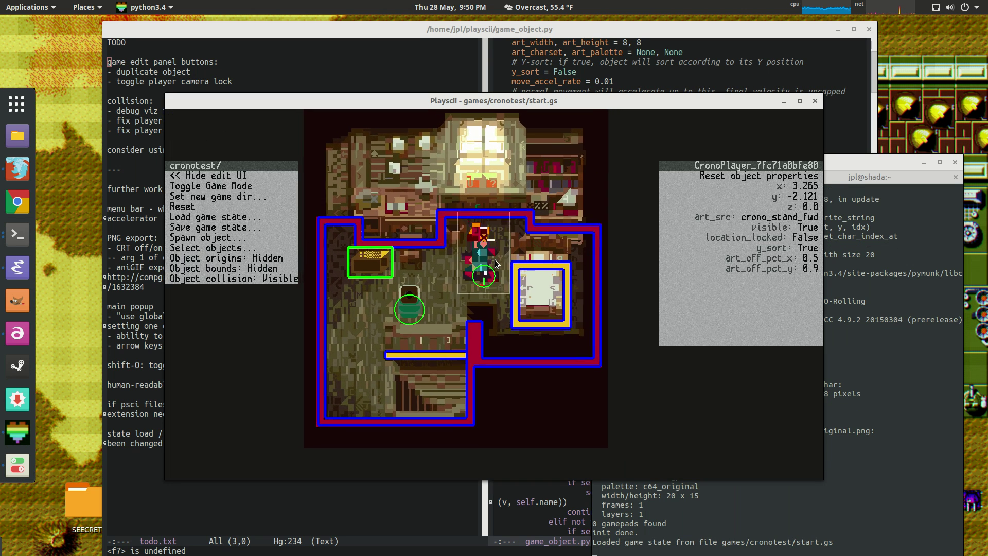
pyautogui.press('Down')
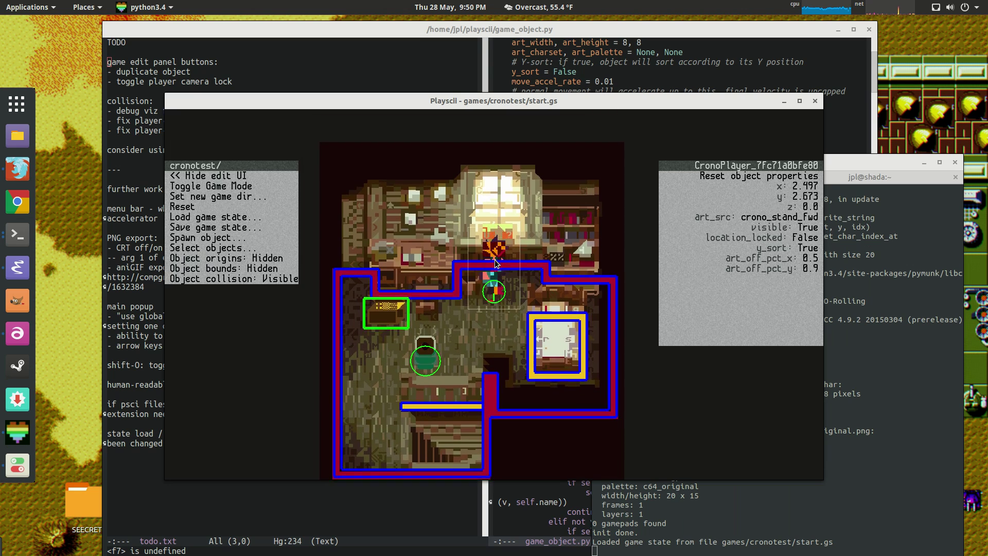
pyautogui.press('Up')
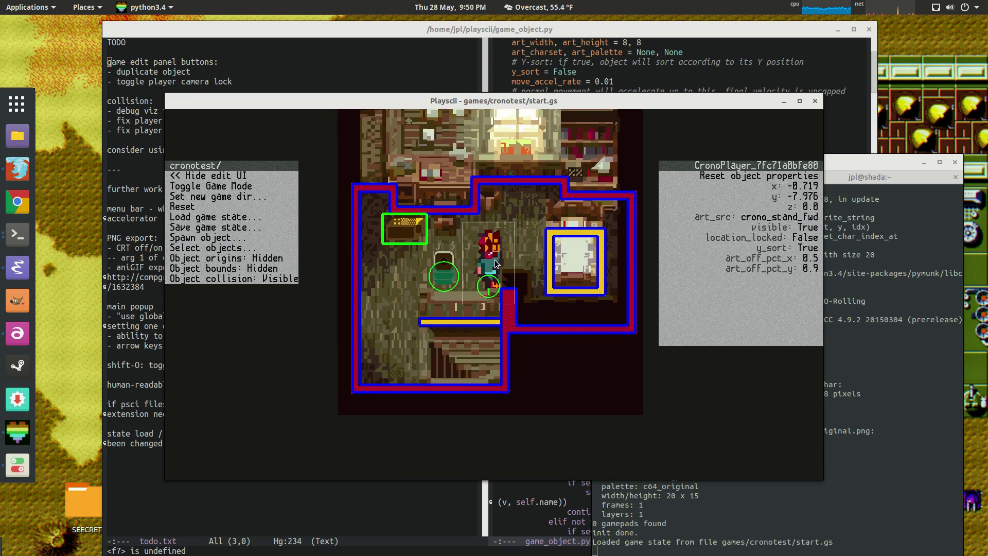
# Walk the player around the green urn and push it across the floor toward the bed
pyautogui.press('Right')
pyautogui.press('Left')
pyautogui.press('Down')
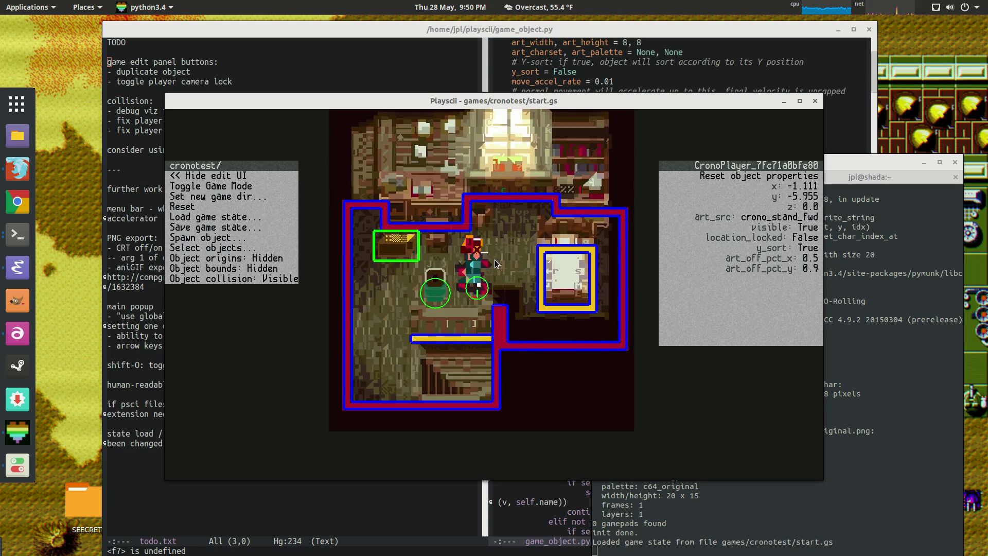
pyautogui.press('Left')
pyautogui.press('Down')
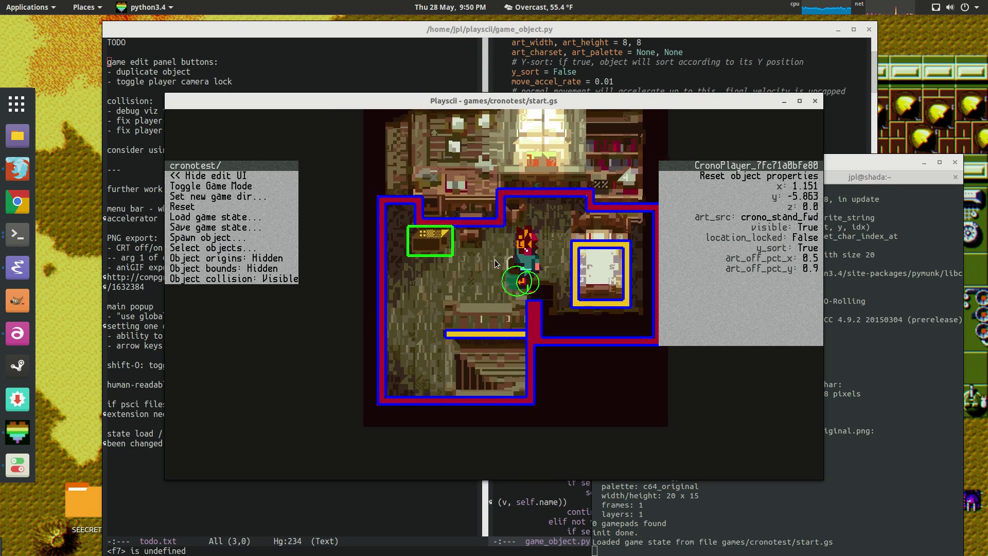
# Walk the player past the stair railing, along the room's left wall, up near the chest and back down
pyautogui.press('Down')
pyautogui.press('Right')
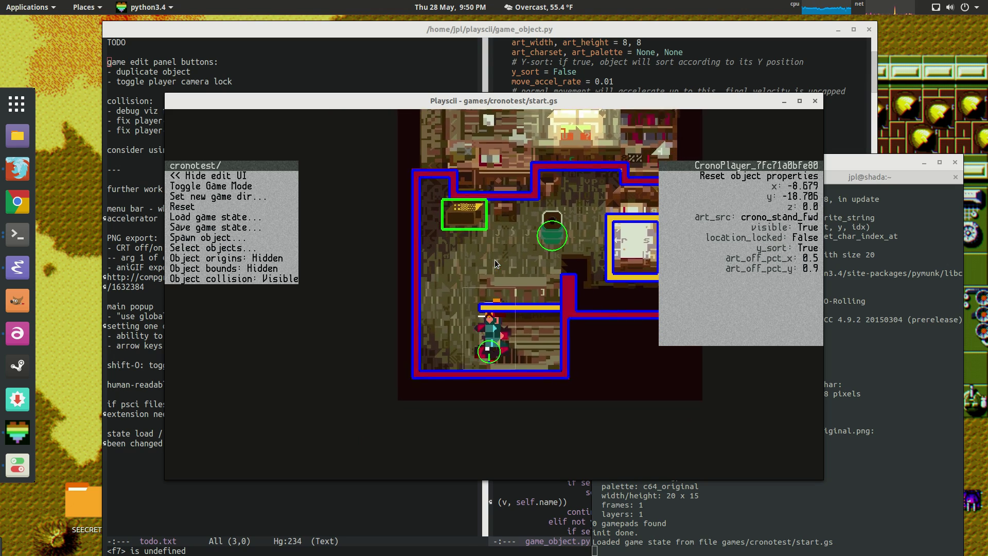
pyautogui.press('Left')
pyautogui.press('Up')
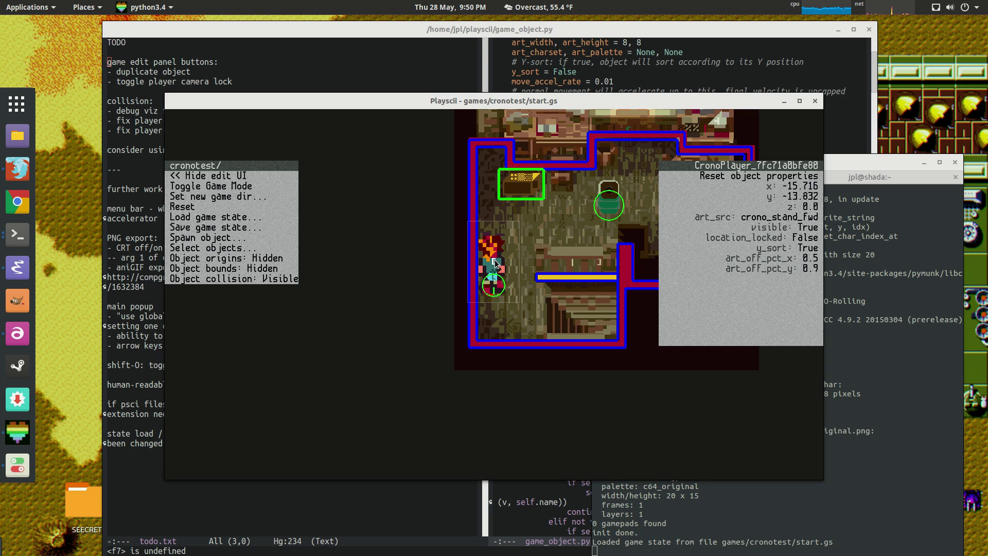
pyautogui.press('Up')
pyautogui.press('Right')
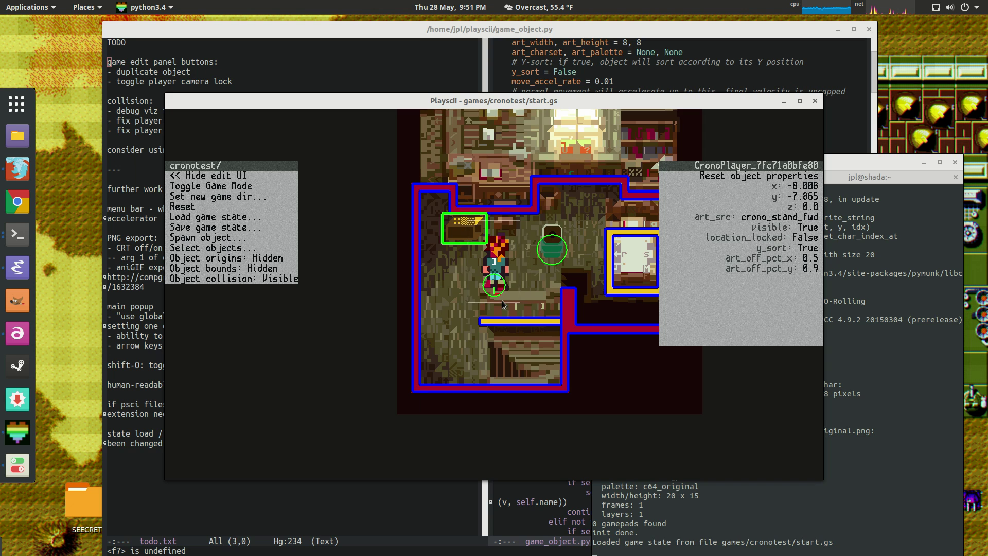
pyautogui.press('Down')
pyautogui.press('Left')
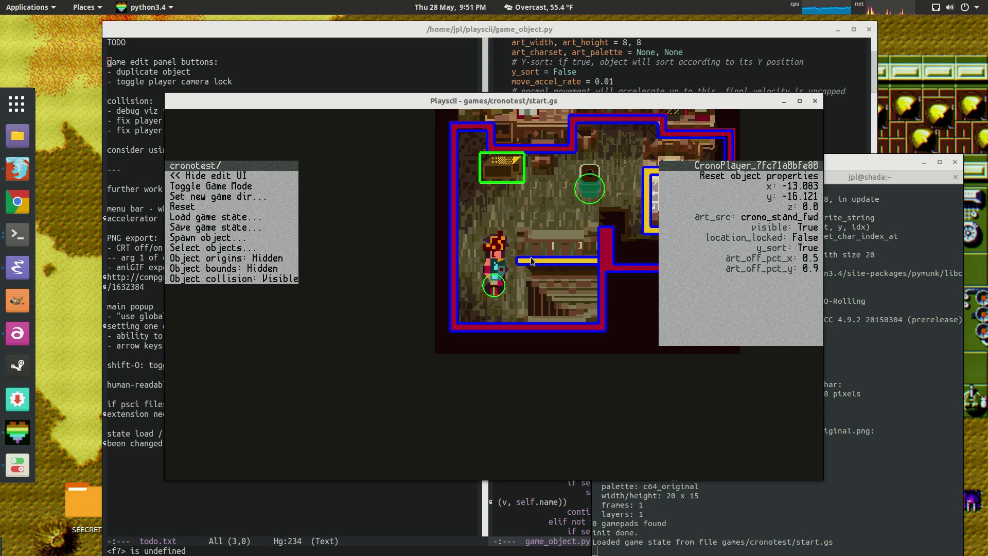
# Toggle from Game Mode to Art Mode and back to Game Mode
pyautogui.click(194, 186)
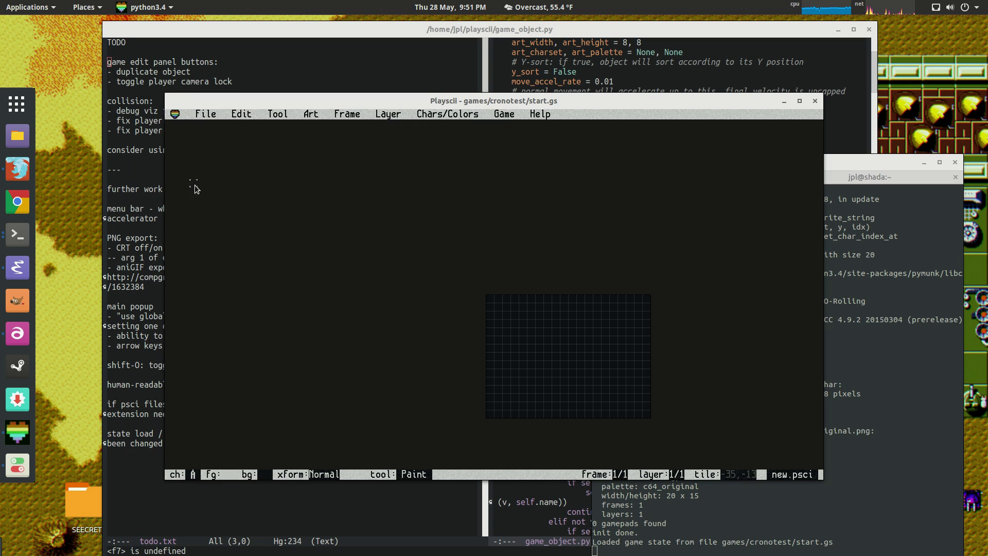
pyautogui.press('g')
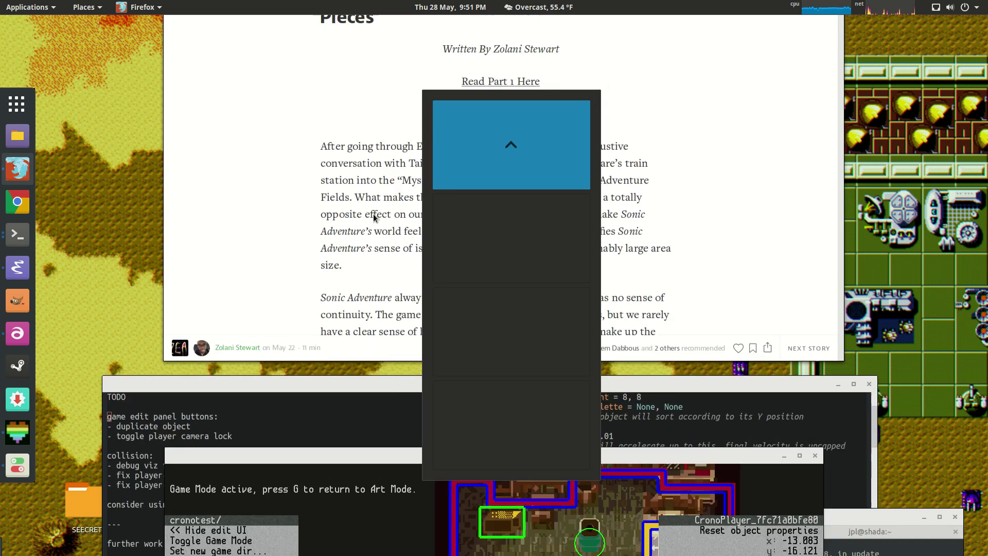
# Switch to Firefox and open the Playscii page on itch.io in a new tab
pyautogui.hotkey('alt', 'Tab')
pyautogui.hotkey('ctrl', 't')
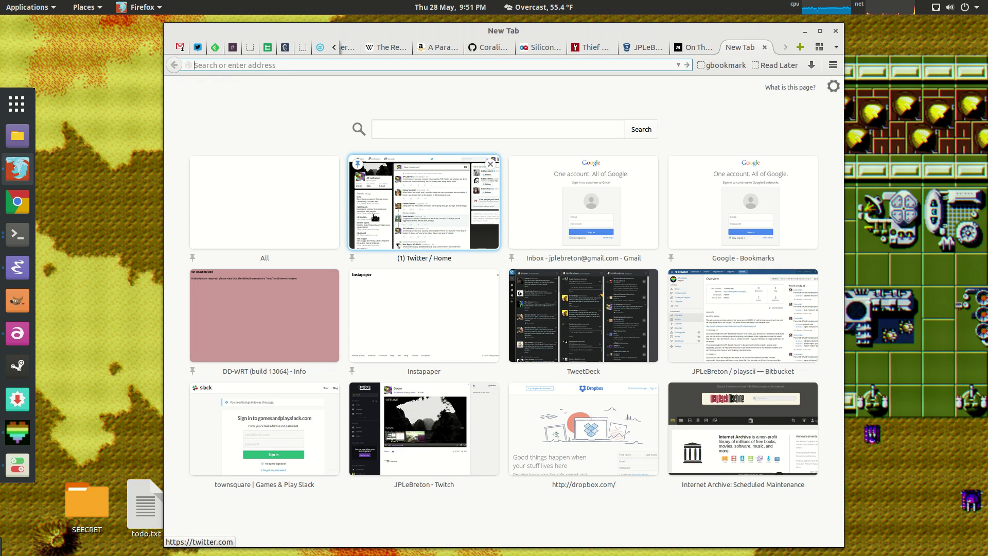
pyautogui.write('itch.io/')
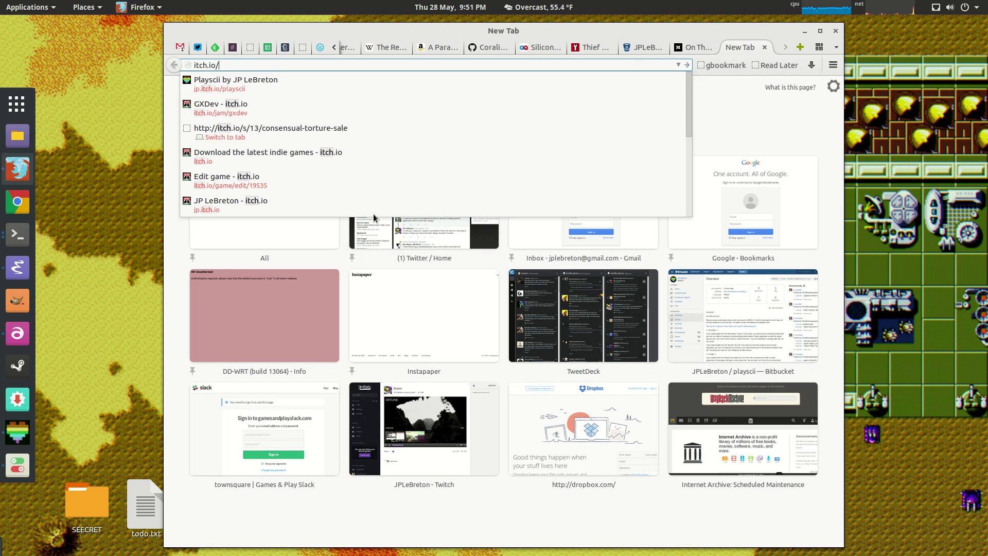
pyautogui.press('Down')
pyautogui.press('Return')
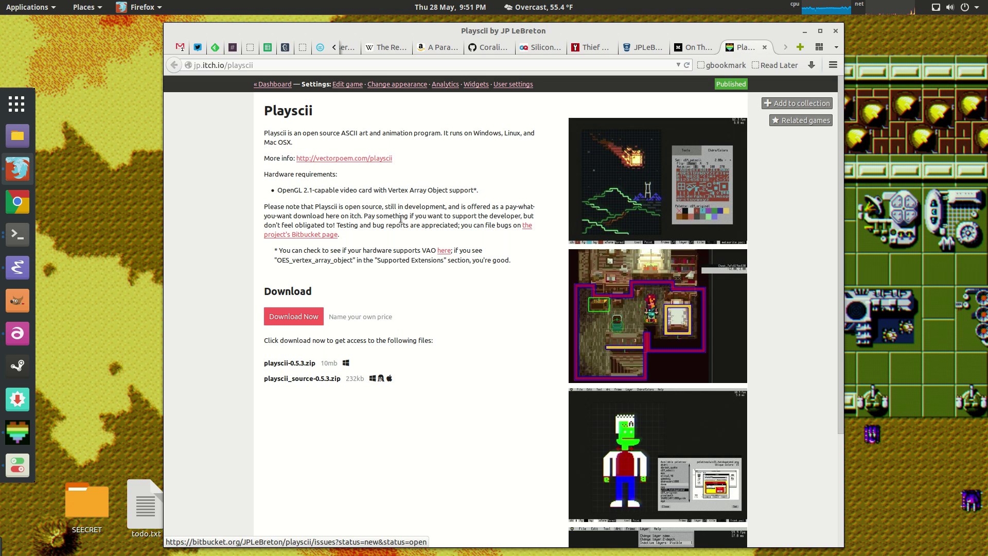
# Highlight the playscii-0.5.3.zip and playscii_source-0.5.3.zip entries on the download page, clear the highlight, and switch back to Playscii
pyautogui.moveTo(265, 359); pyautogui.dragTo(473, 403)
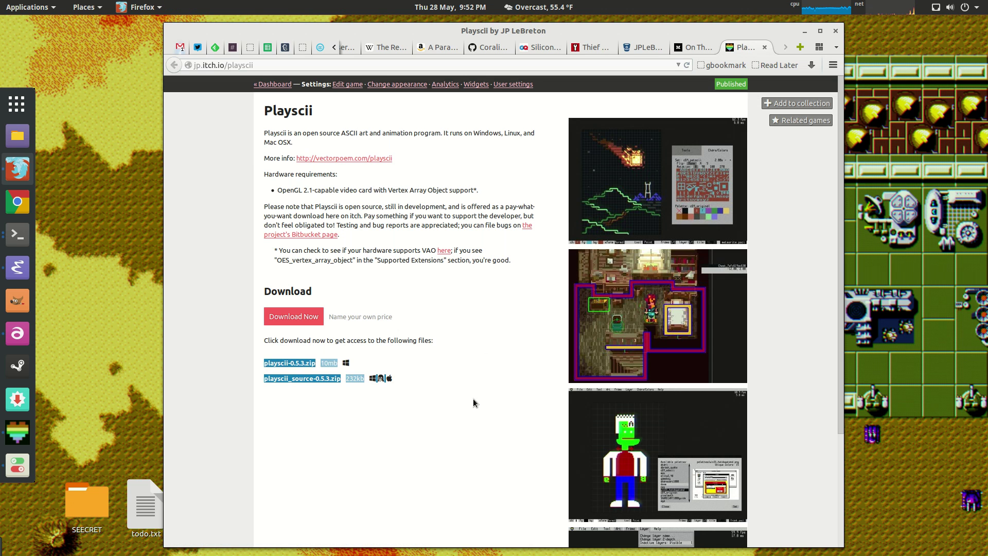
pyautogui.click(474, 397)
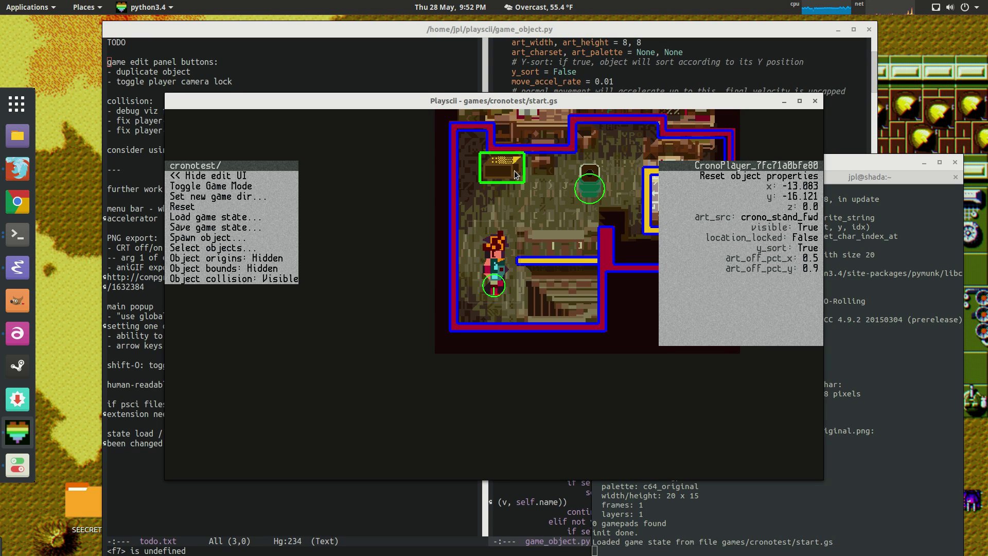
pyautogui.click(598, 179)
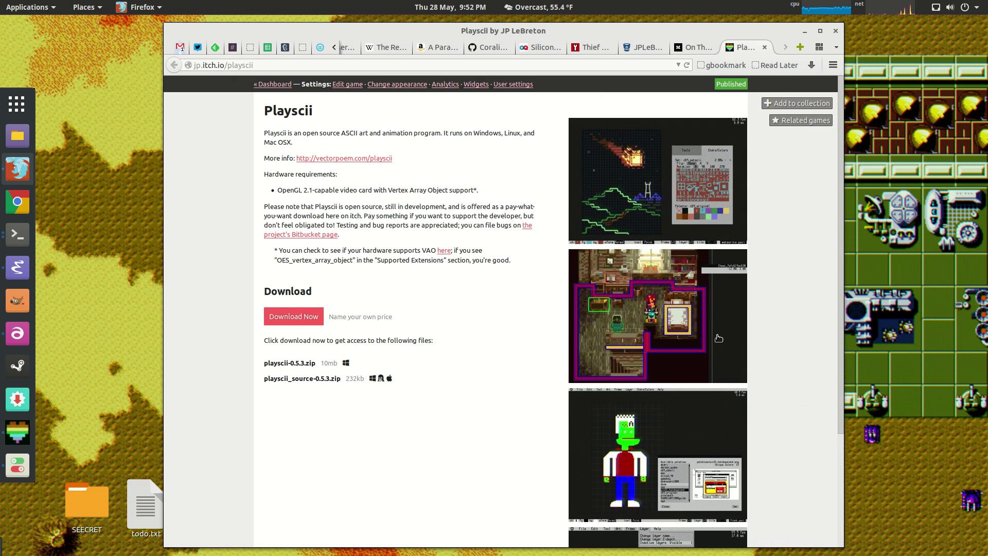
pyautogui.scroll(-5, 742, 351)
pyautogui.scroll(5, 742, 351)
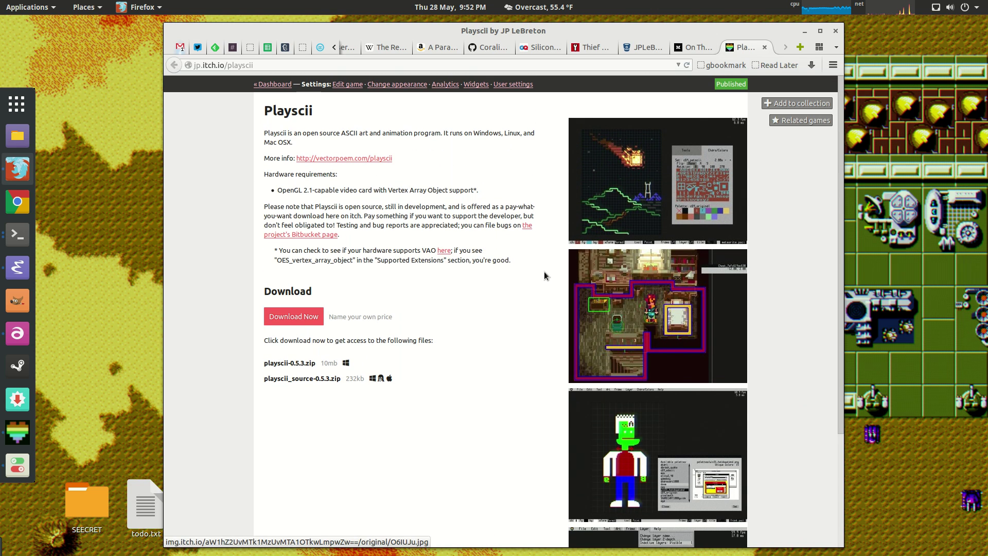
pyautogui.moveTo(545, 270); pyautogui.dragTo(500, 181)
pyautogui.click(500, 181)
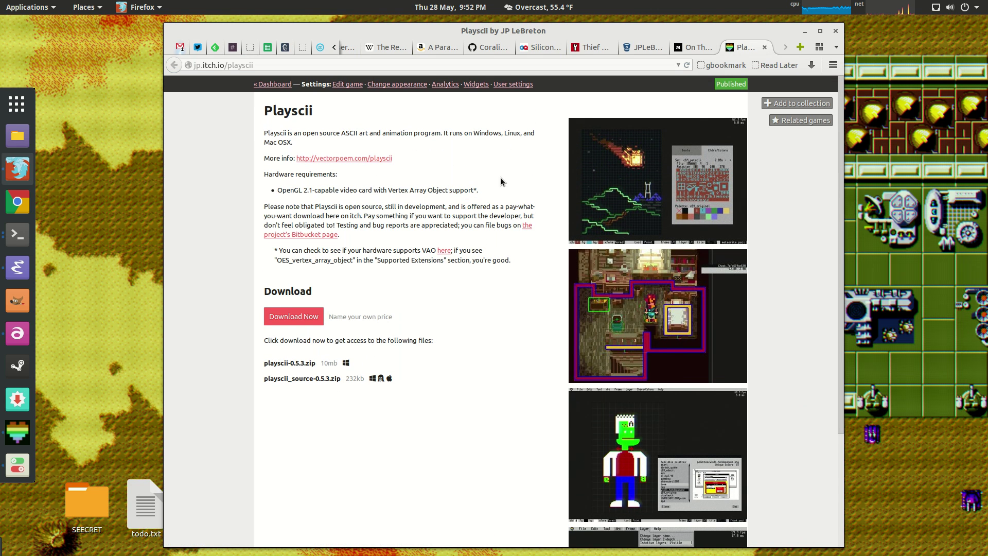
pyautogui.moveTo(500, 177); pyautogui.dragTo(523, 274)
pyautogui.click(523, 275)
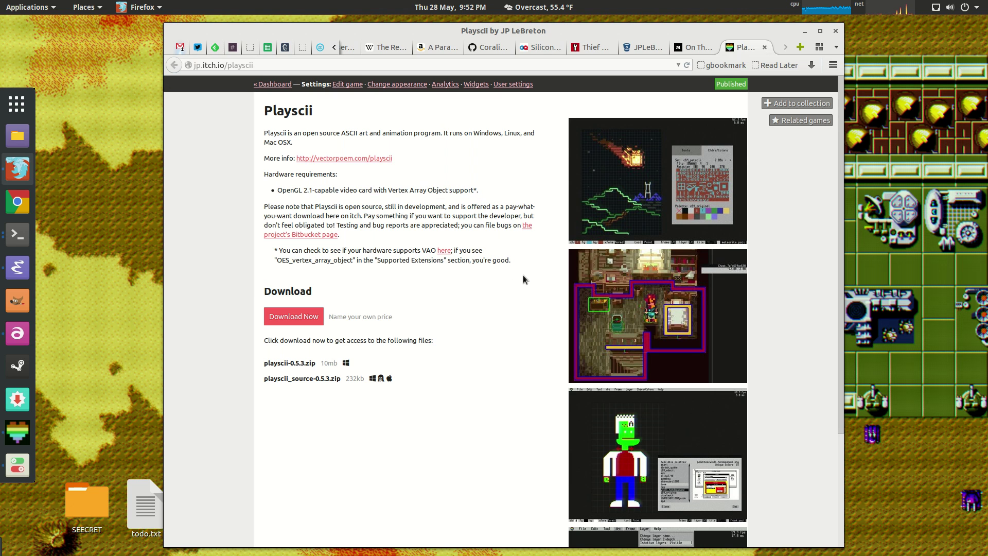